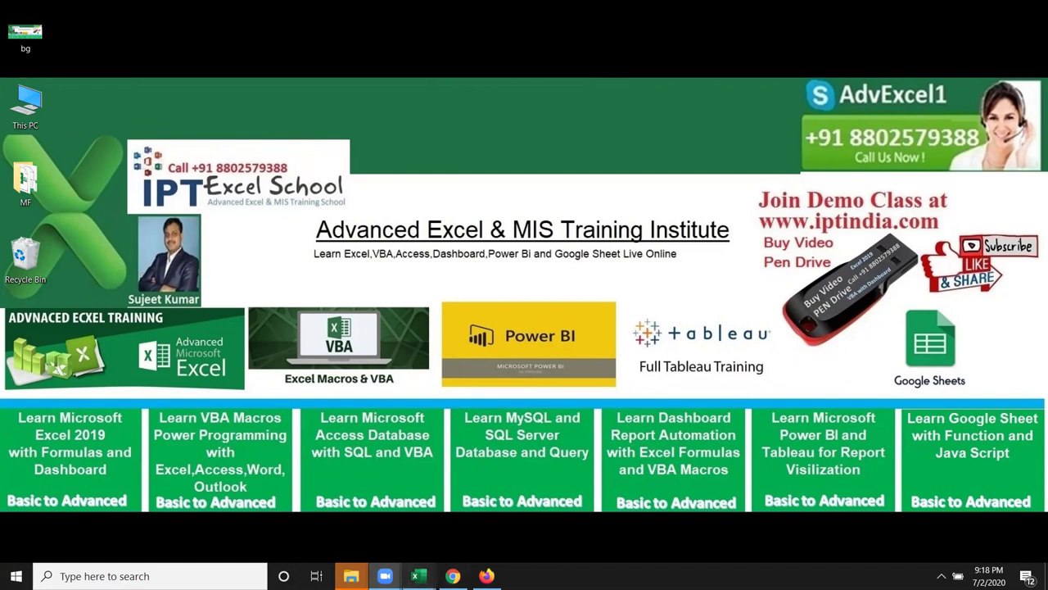
# Switch to the Book3 workbook, showing Sheet8's stock price tables
pyautogui.moveTo(418, 575)
pyautogui.click(396, 542)
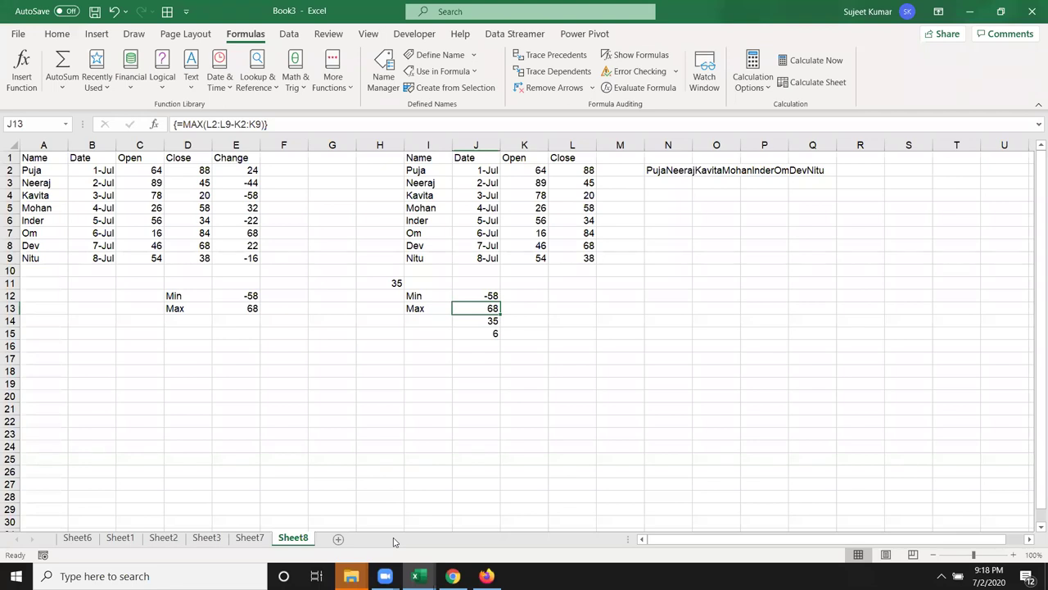
# Insert a new blank Sheet9 after Sheet8 and select cell B2
pyautogui.click(345, 541)
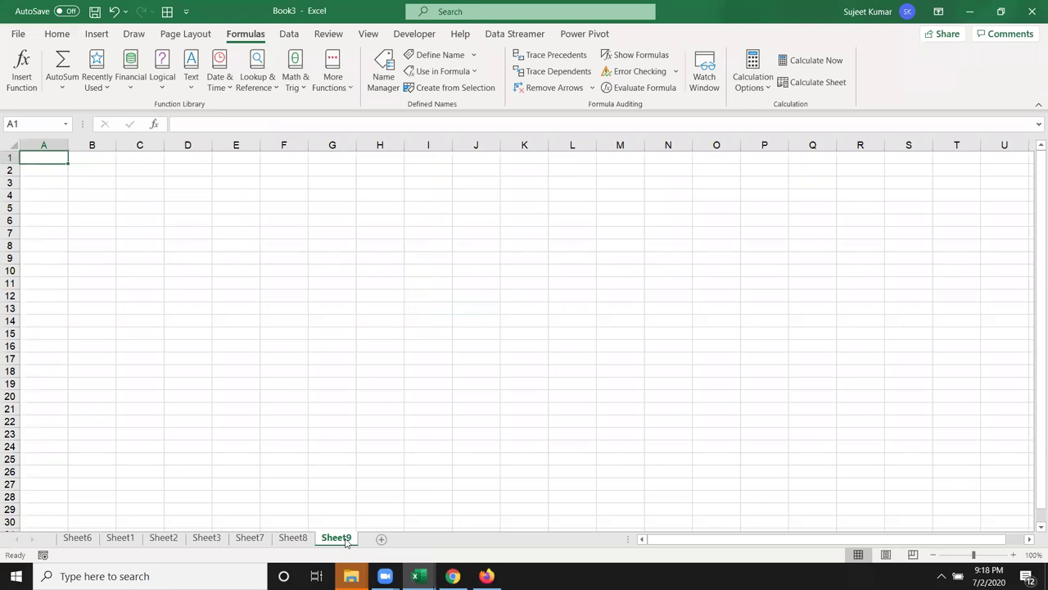
pyautogui.moveTo(77, 171); pyautogui.dragTo(406, 284)
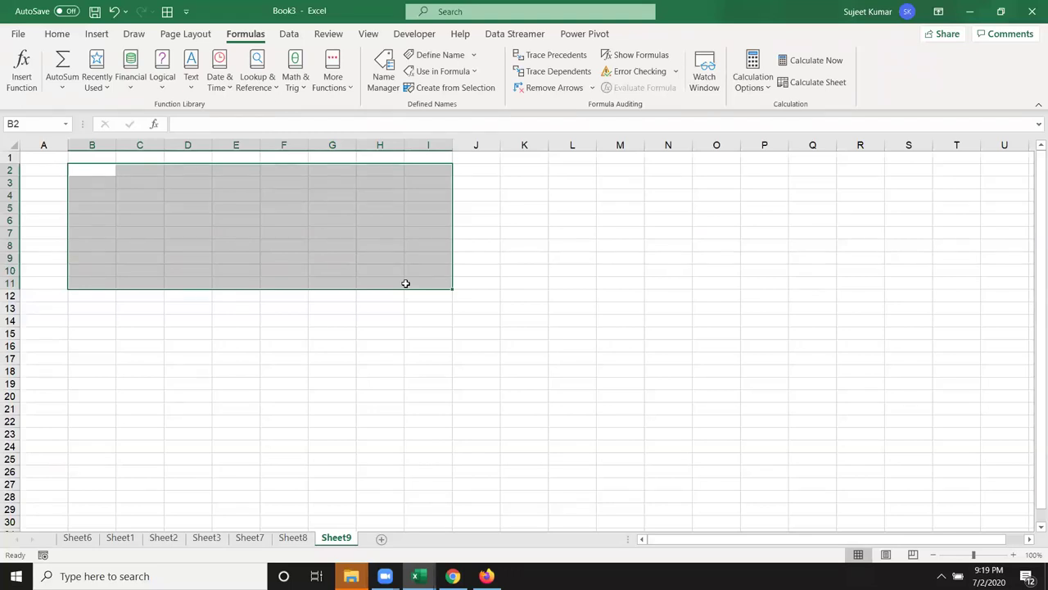
pyautogui.click(73, 174)
# Enter the numbers 85, 36 and 65 in B2:B4
pyautogui.write('85')
pyautogui.press('Return')
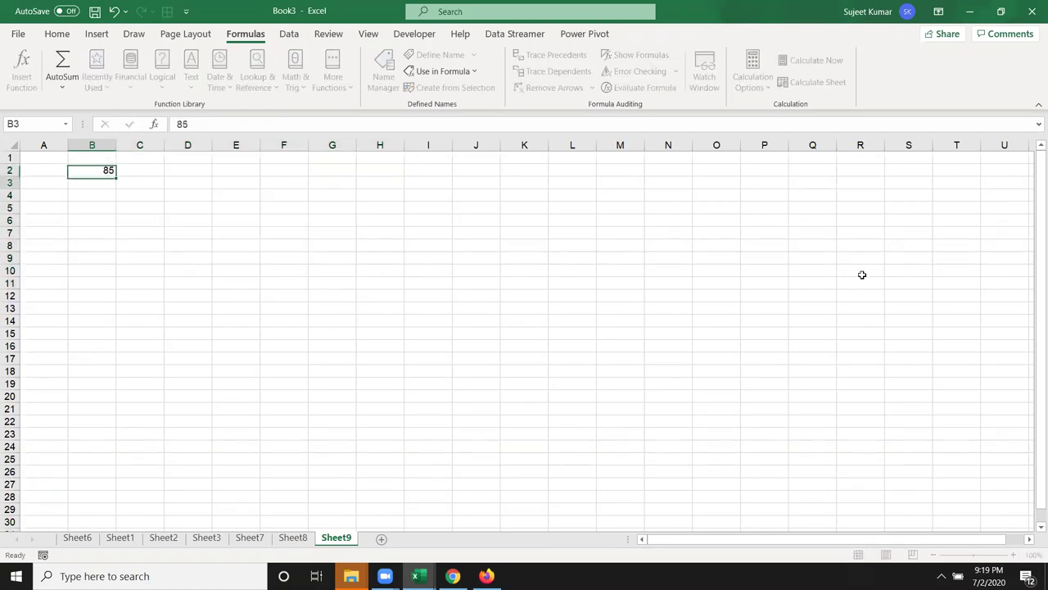
pyautogui.write('36')
pyautogui.press('Return')
pyautogui.write('65')
pyautogui.press('Return')
# Put =ISODD(B2) in C2 to check whether 85 is odd
pyautogui.click(133, 169)
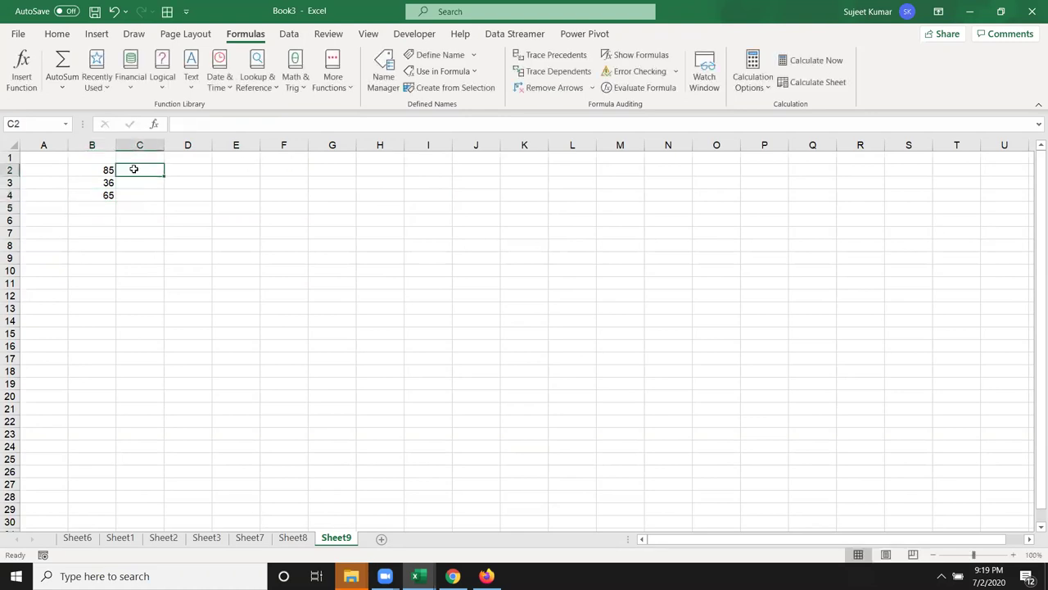
pyautogui.write('=iso')
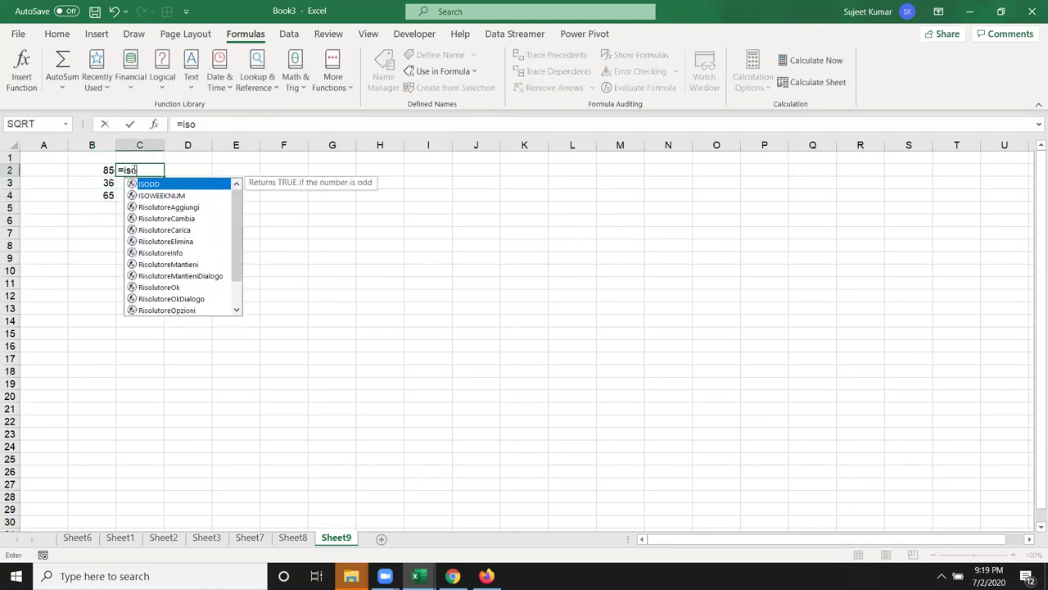
pyautogui.press('Tab')
pyautogui.press('Left')
pyautogui.press('Return')
pyautogui.click(133, 169)
pyautogui.press('Left')
pyautogui.click(133, 169)
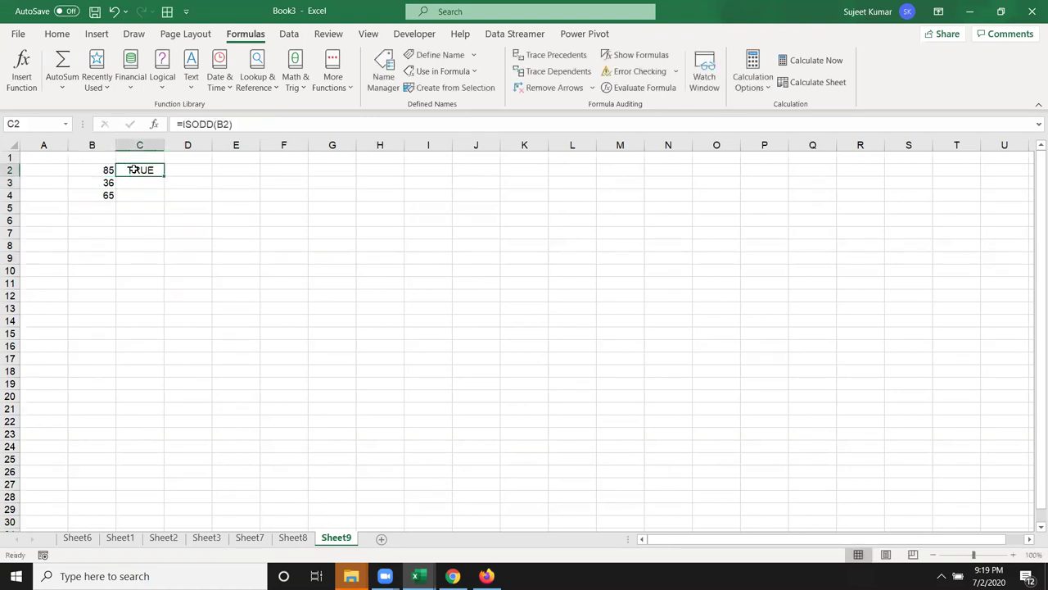
# Put =ISEVEN(B3) in C3 to check whether 36 is even
pyautogui.press('Down')
pyautogui.write('=i')
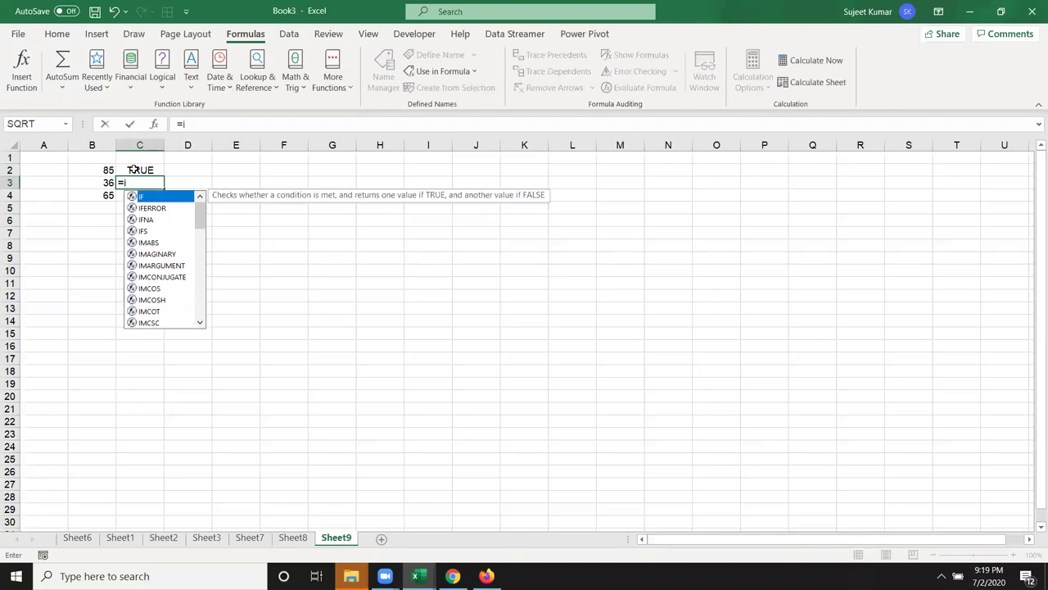
pyautogui.write('s')
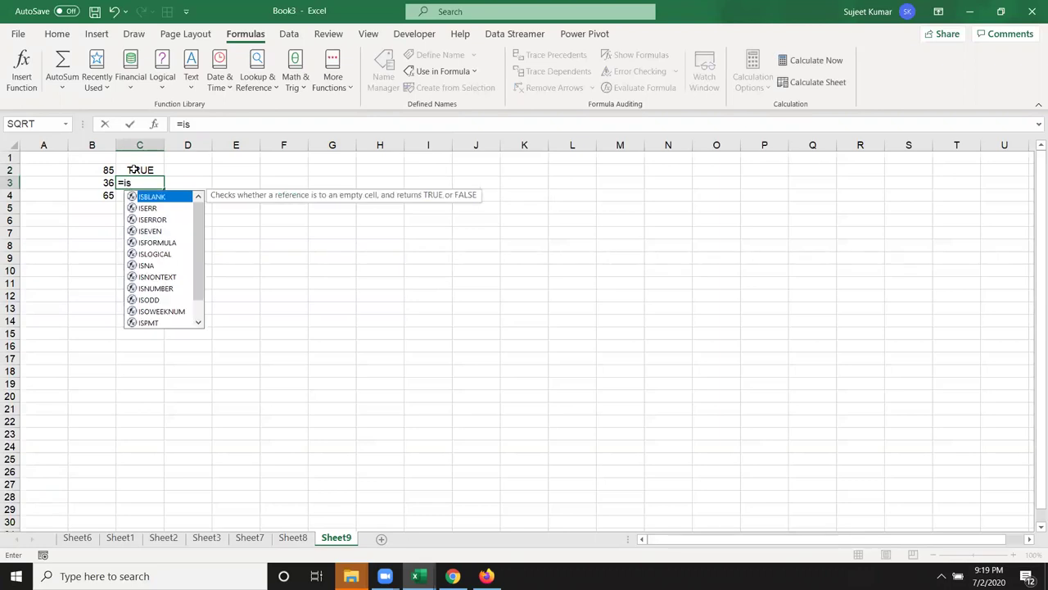
pyautogui.write('e')
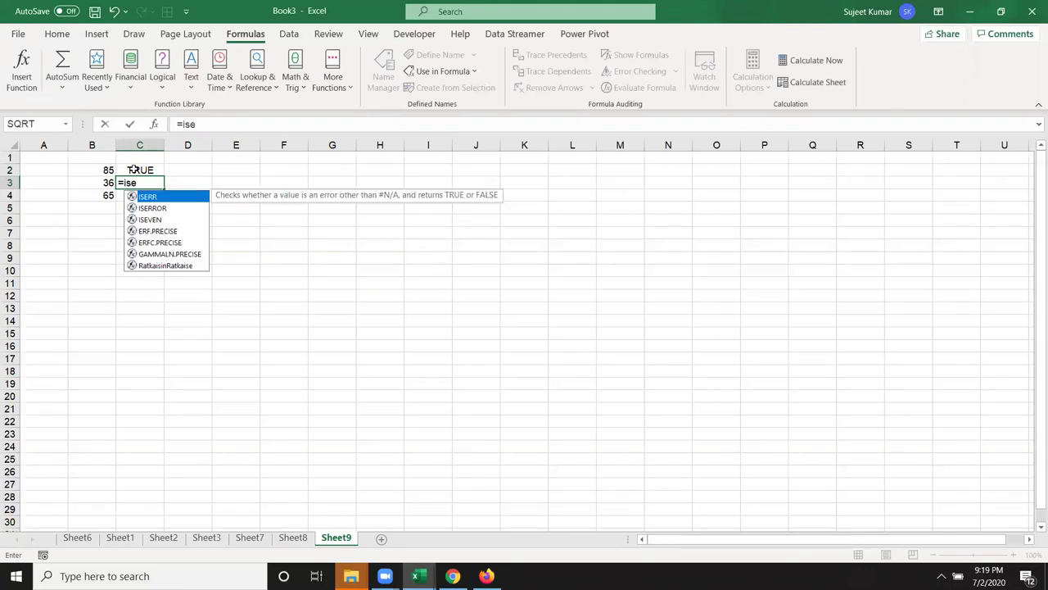
pyautogui.press('Down')
pyautogui.press('Down')
pyautogui.press('Tab')
pyautogui.press('Left')
pyautogui.press('Return')
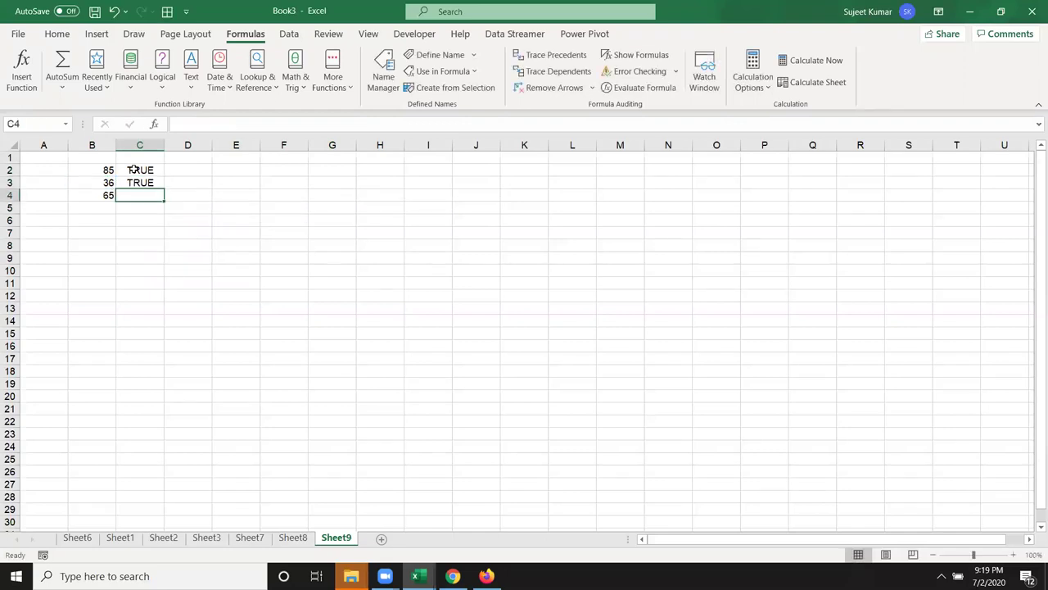
# Abandon the unfinished prime-check entries in C4, leaving it empty
pyautogui.write('=i')
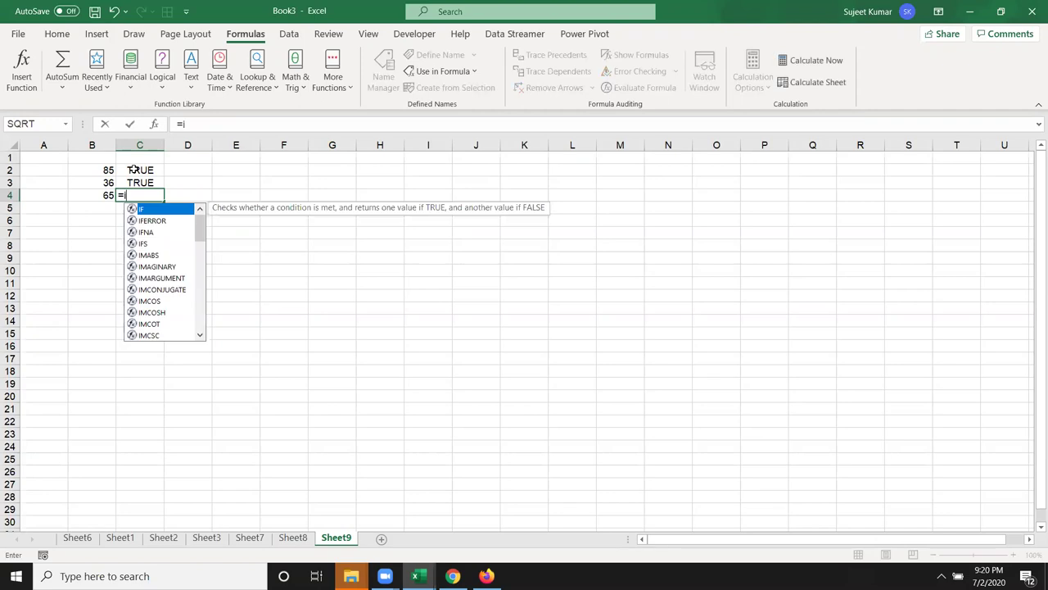
pyautogui.write('pr')
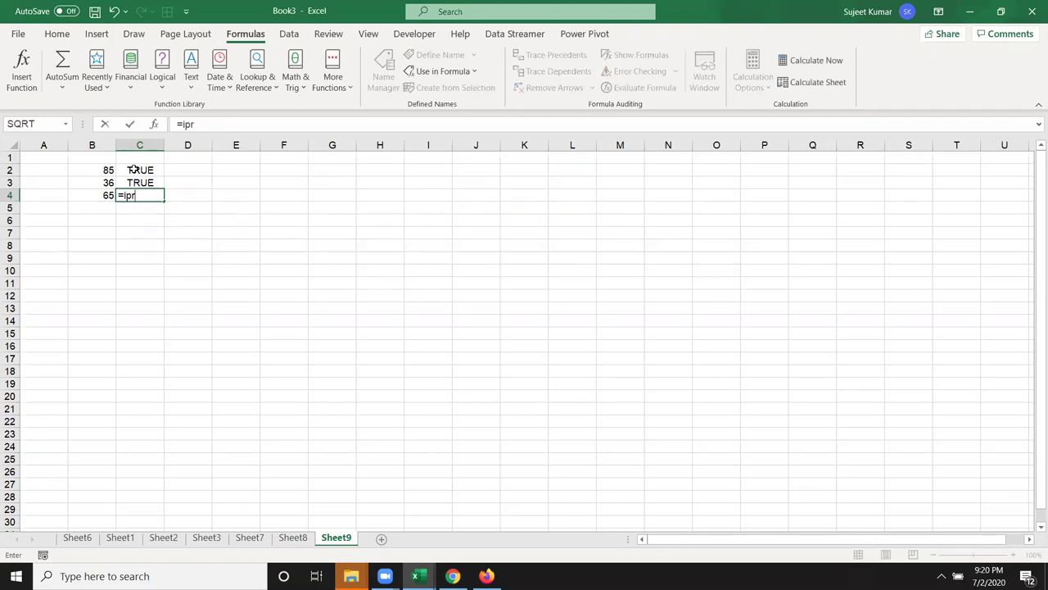
pyautogui.press('Escape')
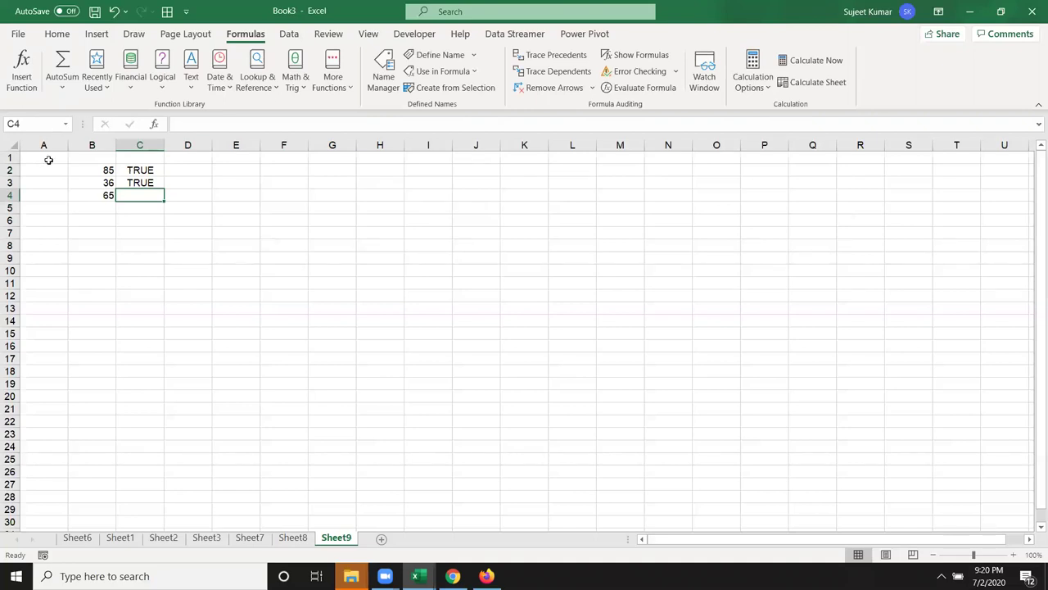
pyautogui.write('=o')
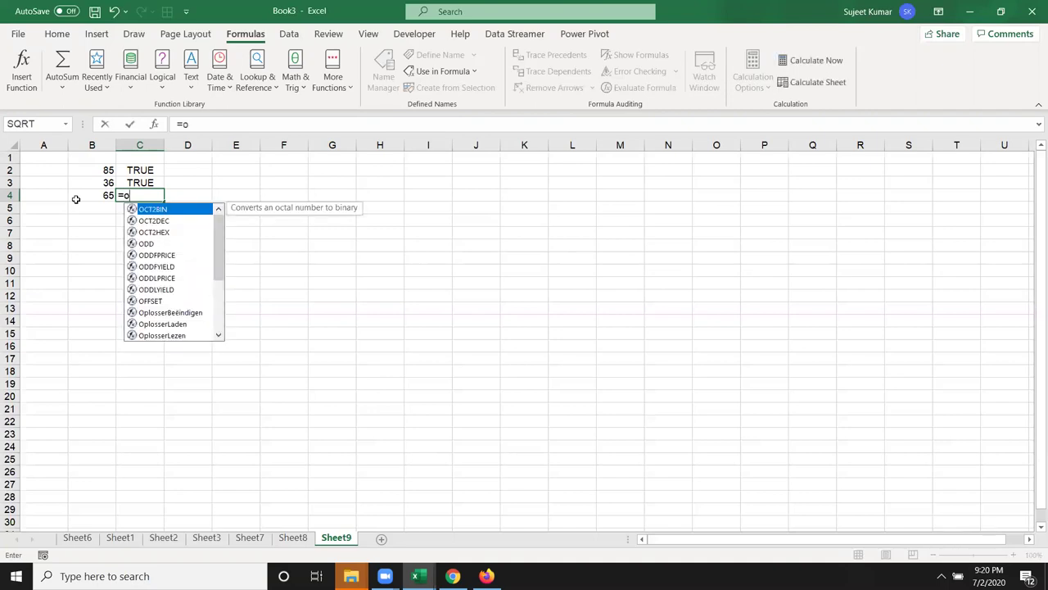
pyautogui.press('BackSpace')
pyautogui.write('is')
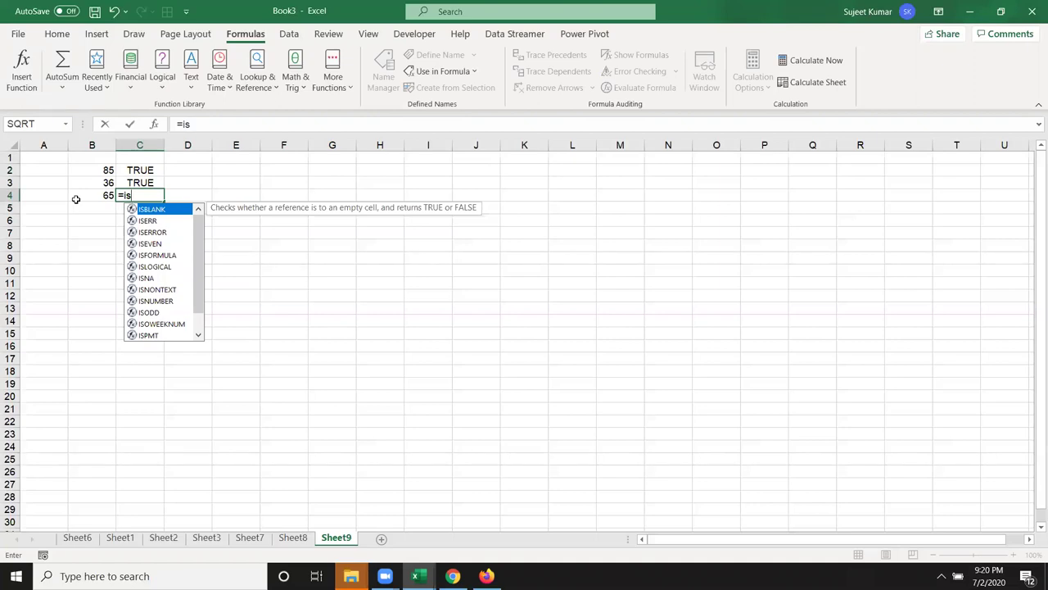
pyautogui.press('Escape')
pyautogui.press('Escape')
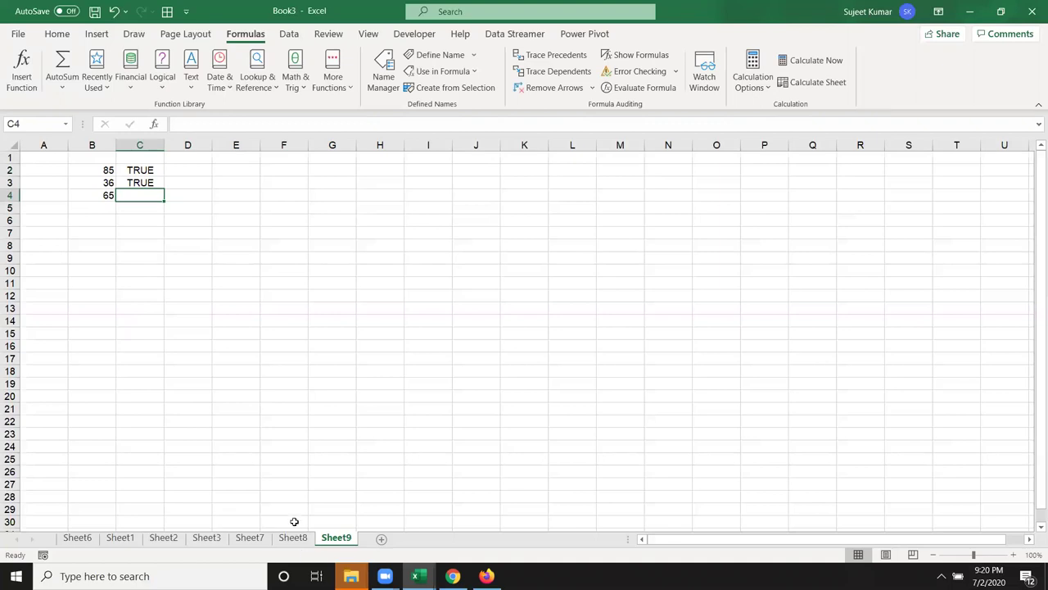
pyautogui.click(418, 35)
# Bring the VBA editor to the front, showing Module1's Macro3 and Macro4 code
pyautogui.click(22, 67)
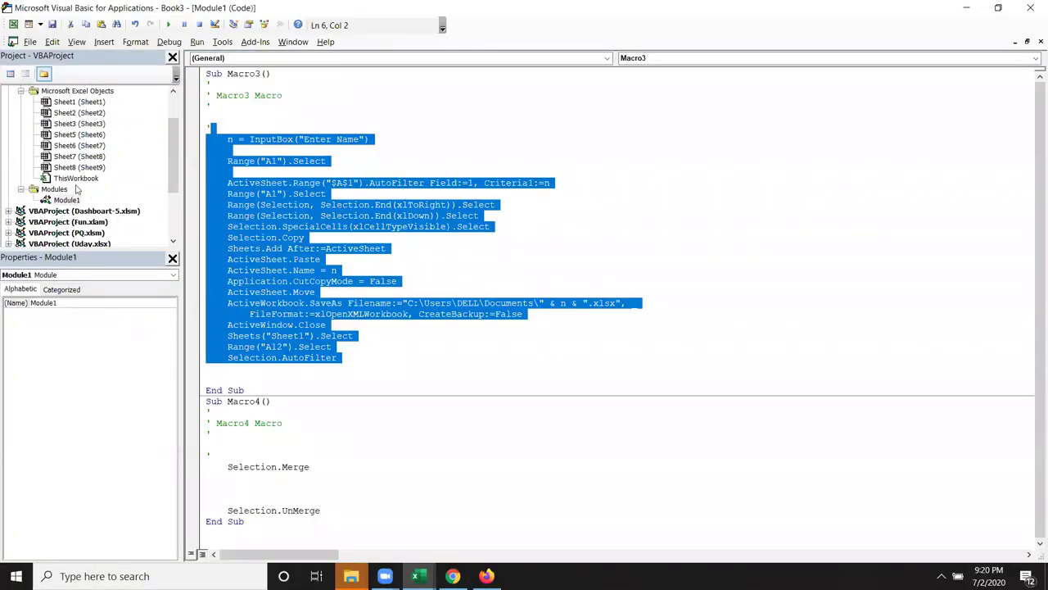
pyautogui.hotkey('alt', 'F11')
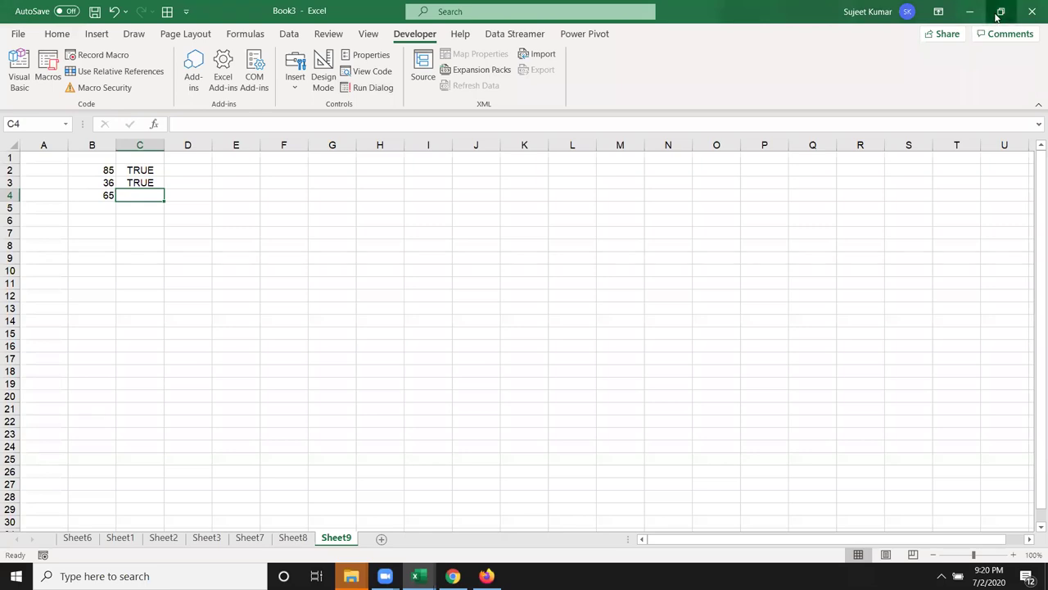
pyautogui.click(970, 11)
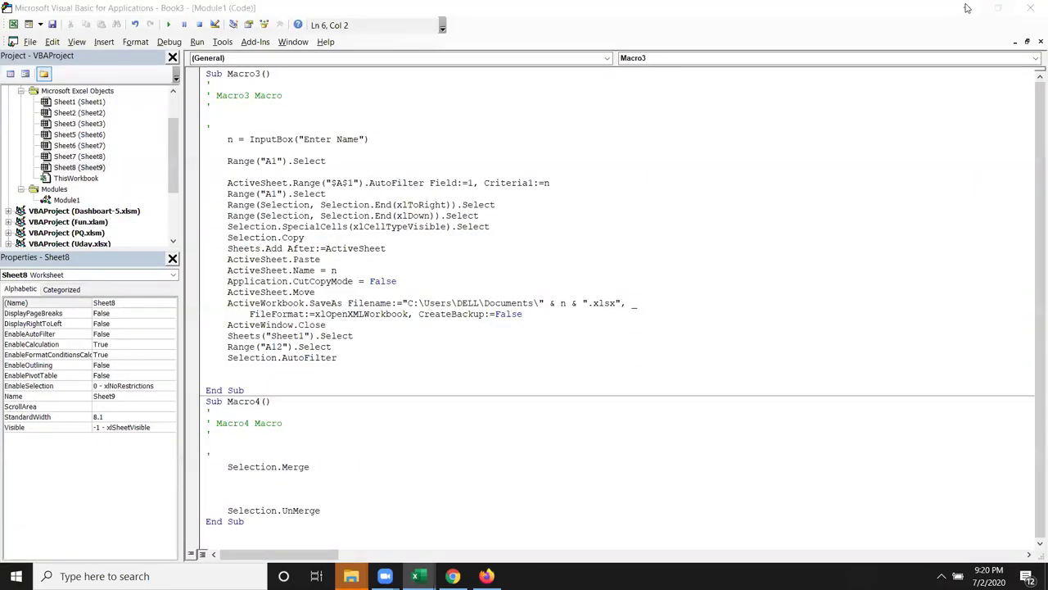
pyautogui.moveTo(416, 575)
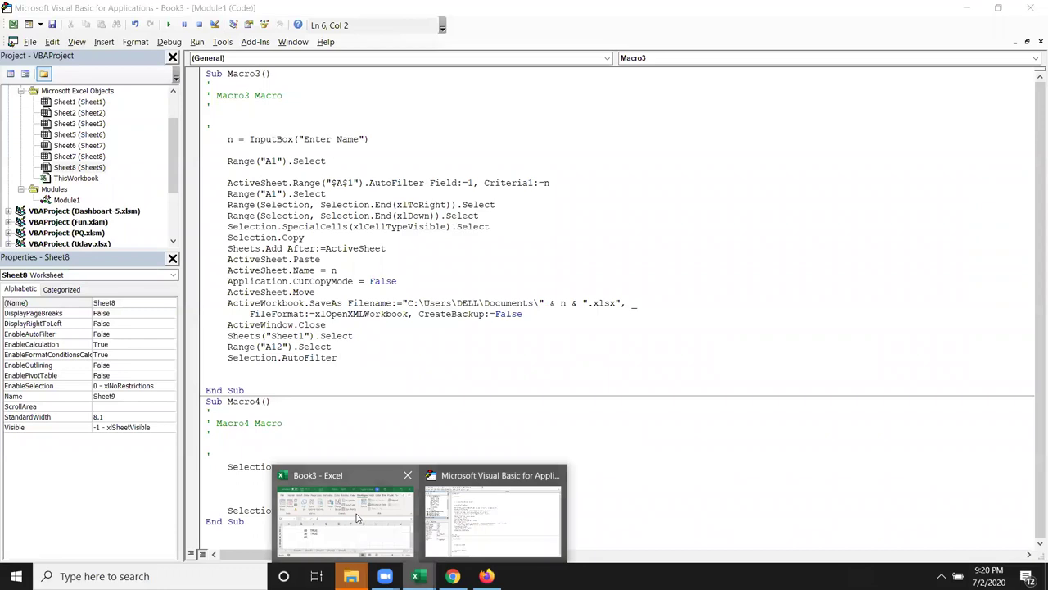
pyautogui.click(369, 517)
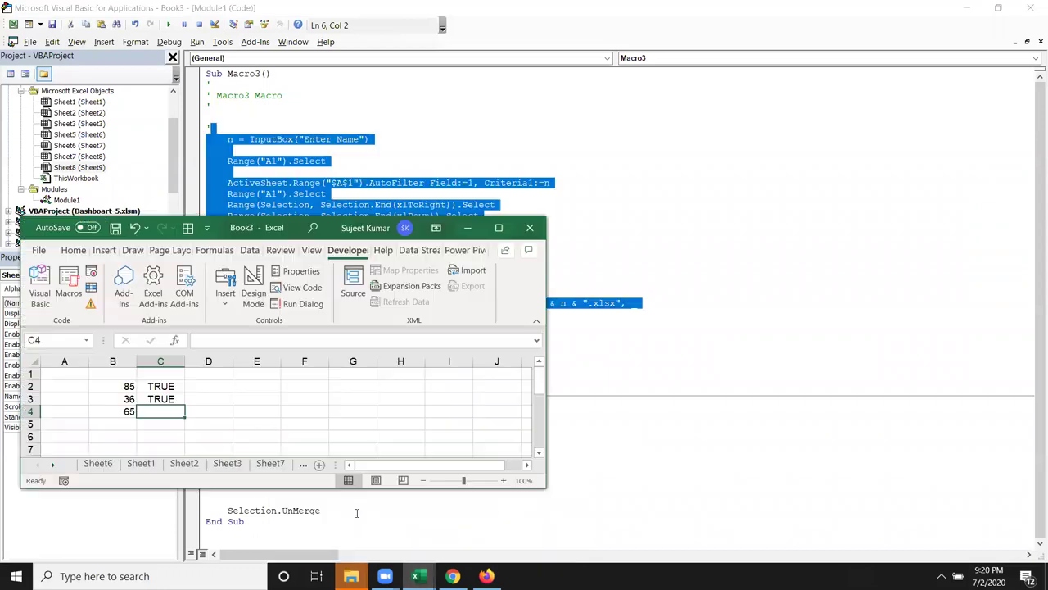
pyautogui.click(495, 227)
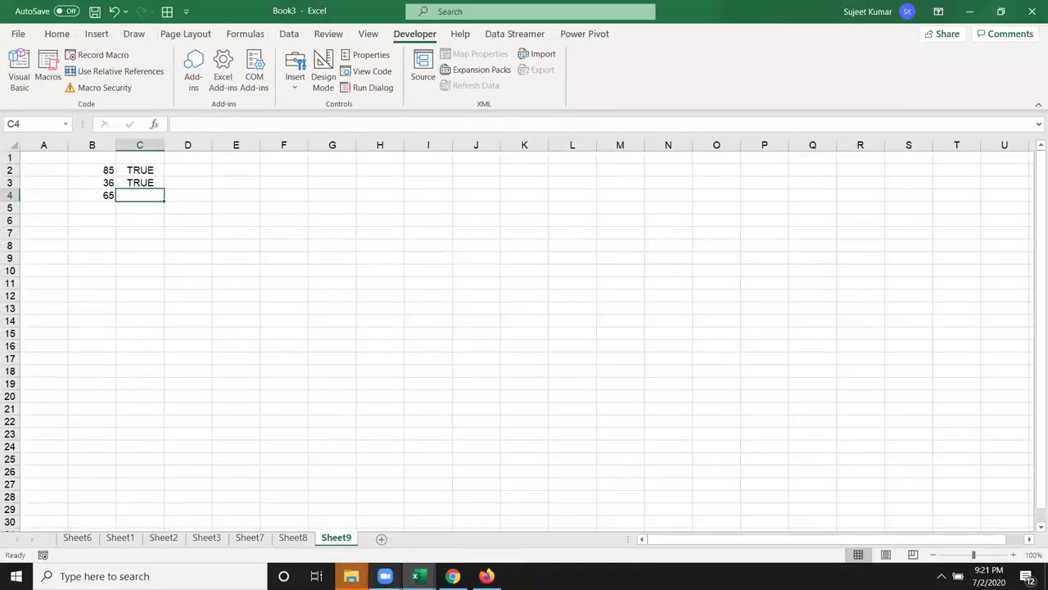
pyautogui.moveTo(415, 576)
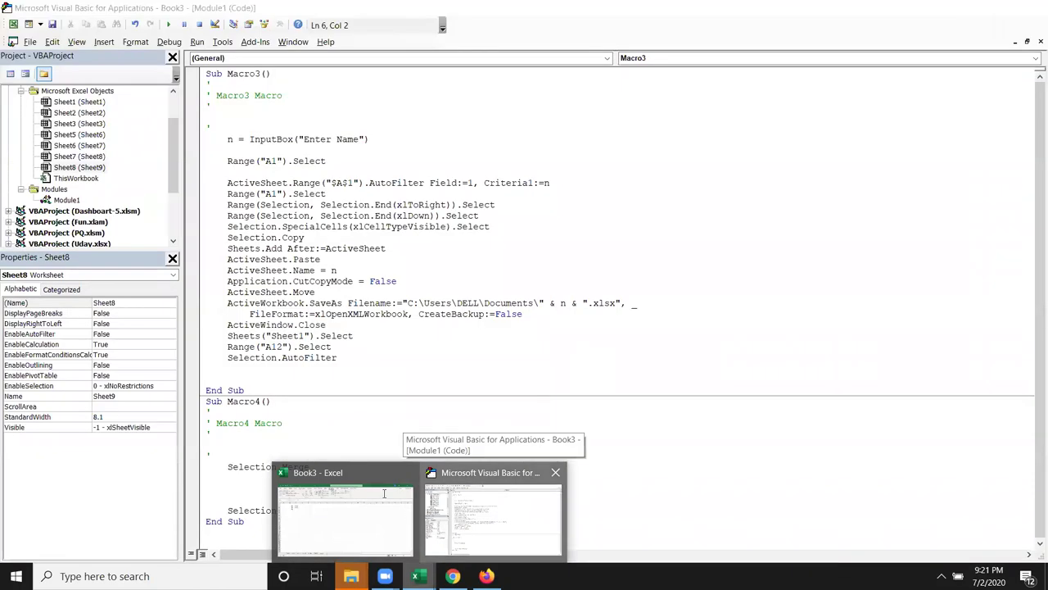
pyautogui.click(456, 542)
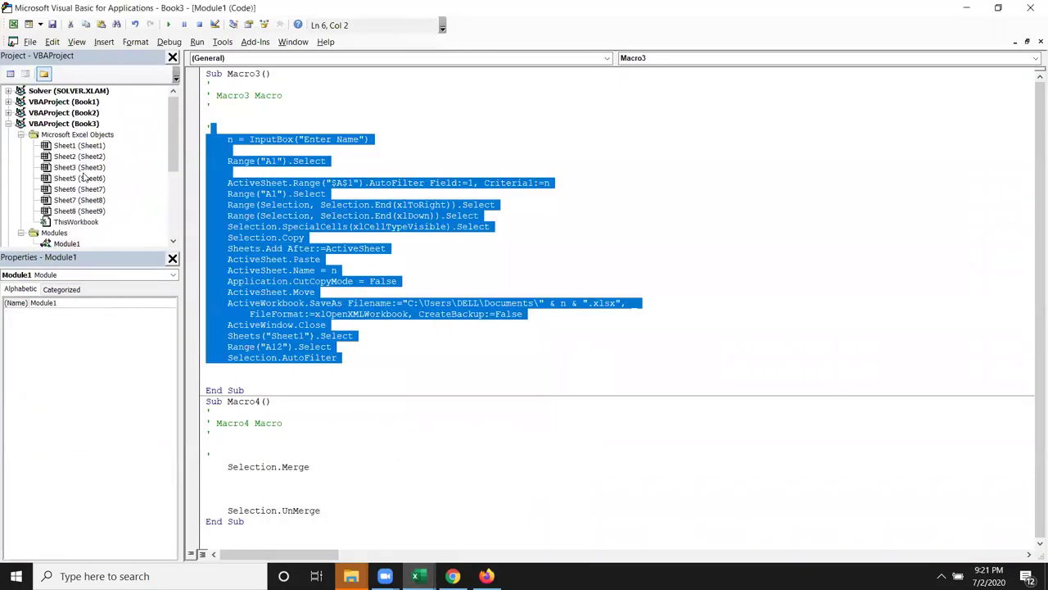
pyautogui.scroll(-2, 86, 178)
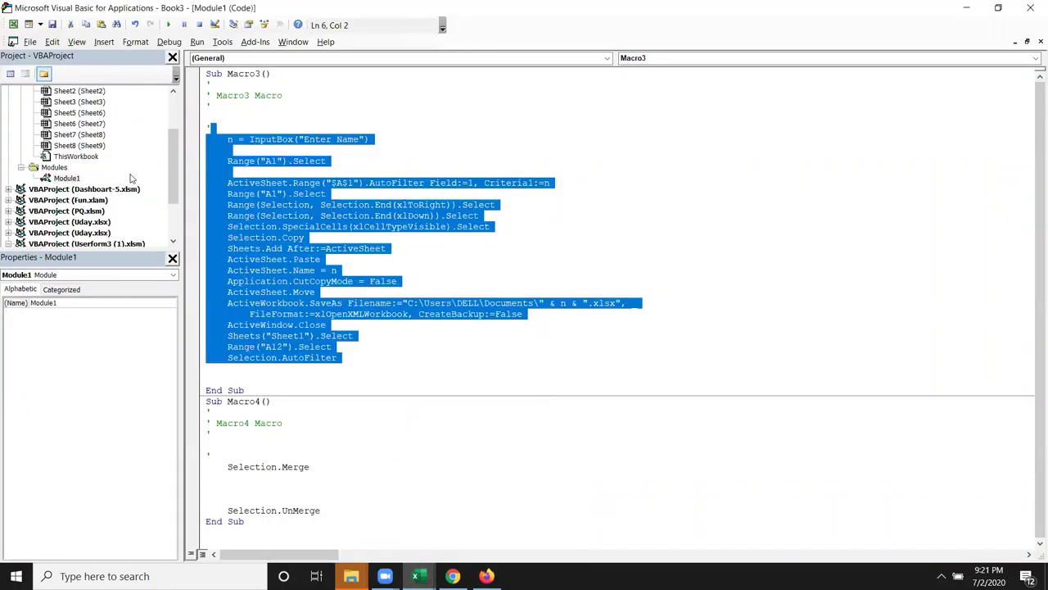
pyautogui.click(104, 42)
# Insert Module2 with an empty Function ISPRIME(n As Long), then return to Excel
pyautogui.click(123, 86)
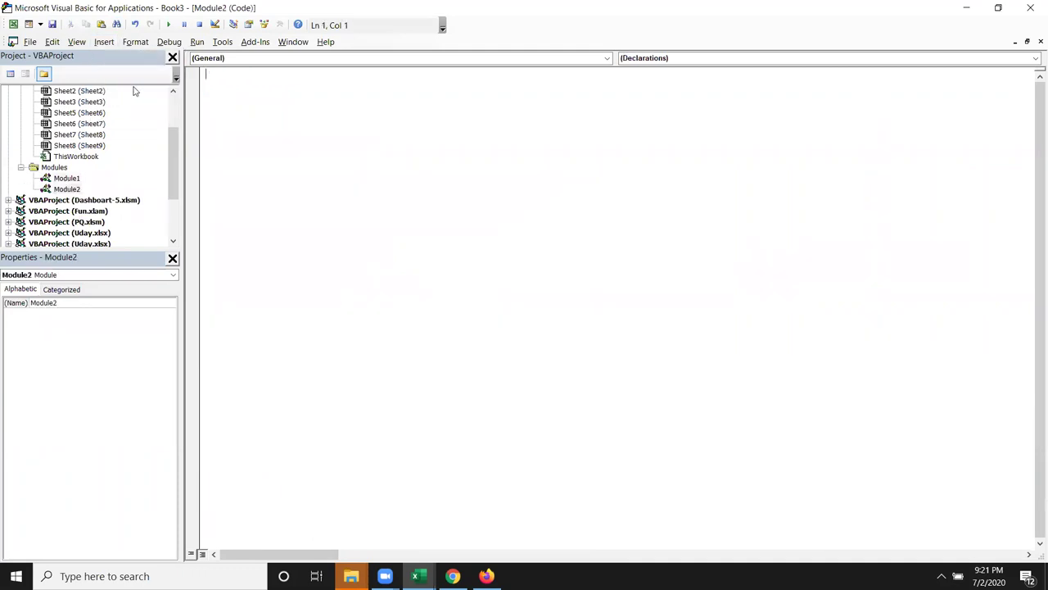
pyautogui.write('sub')
pyautogui.write('functio')
pyautogui.write('n')
pyautogui.write(' IS')
pyautogui.write('PRI')
pyautogui.write('ME')
pyautogui.write('(')
pyautogui.write('n as long')
pyautogui.press('Tab')
pyautogui.write(')')
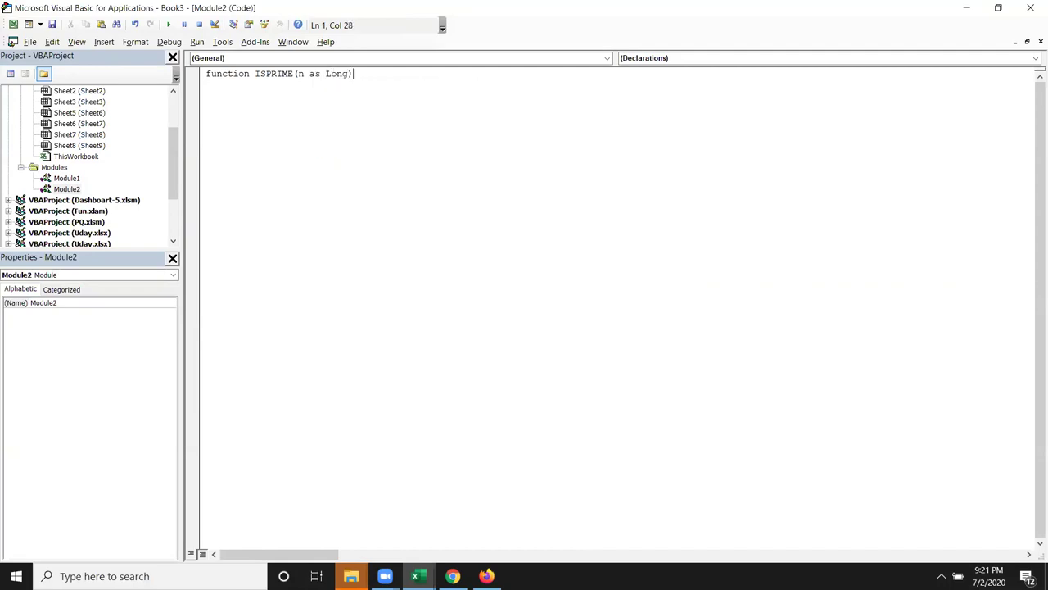
pyautogui.press('Return')
pyautogui.hotkey('alt', 'F11')
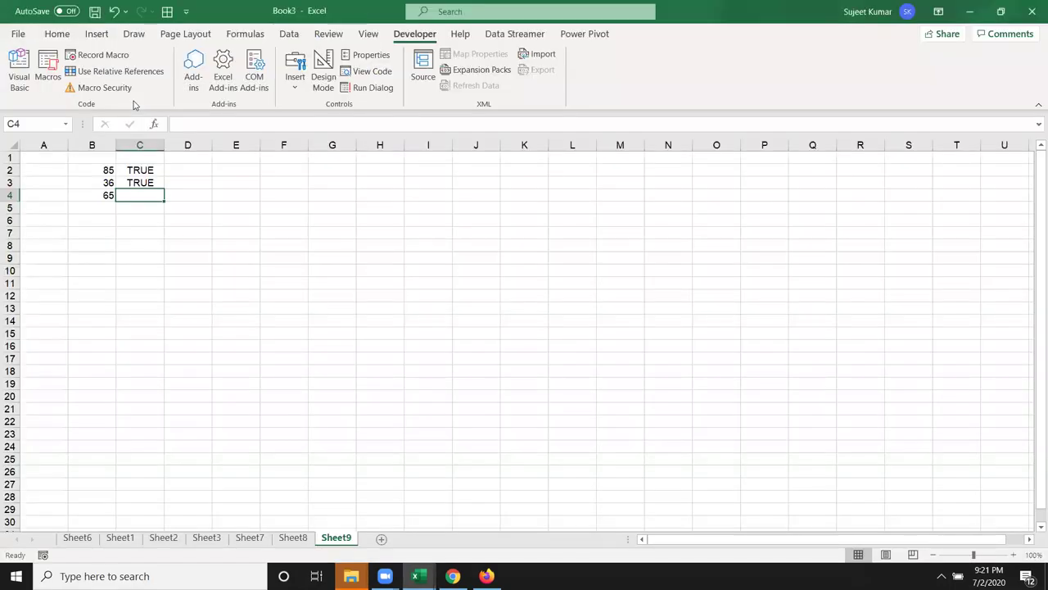
# Enter =ISPRIME(B4) in C4 and dismiss the Out of memory error
pyautogui.write('=is')
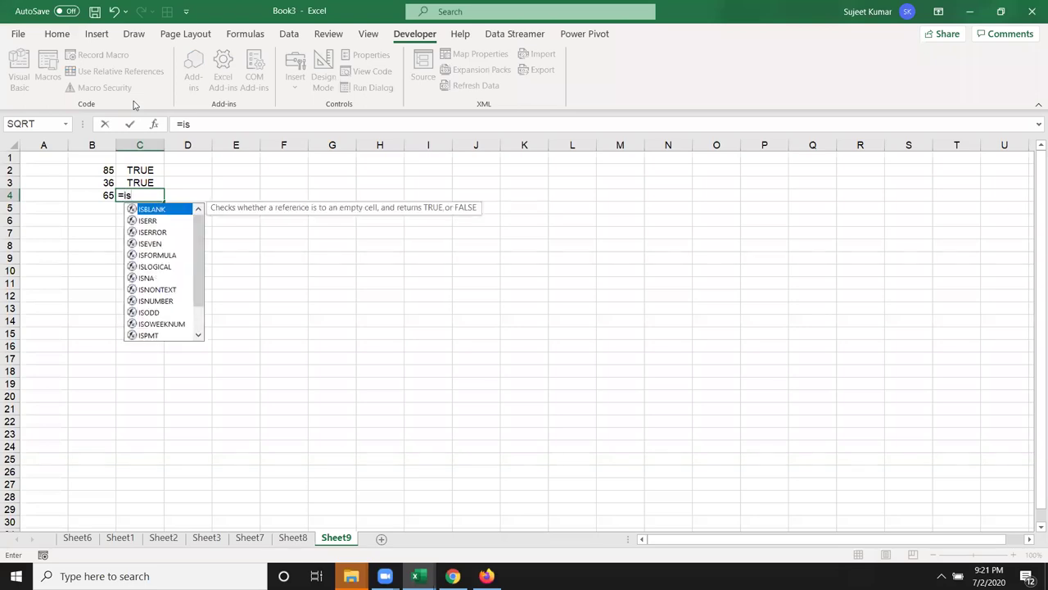
pyautogui.write('p')
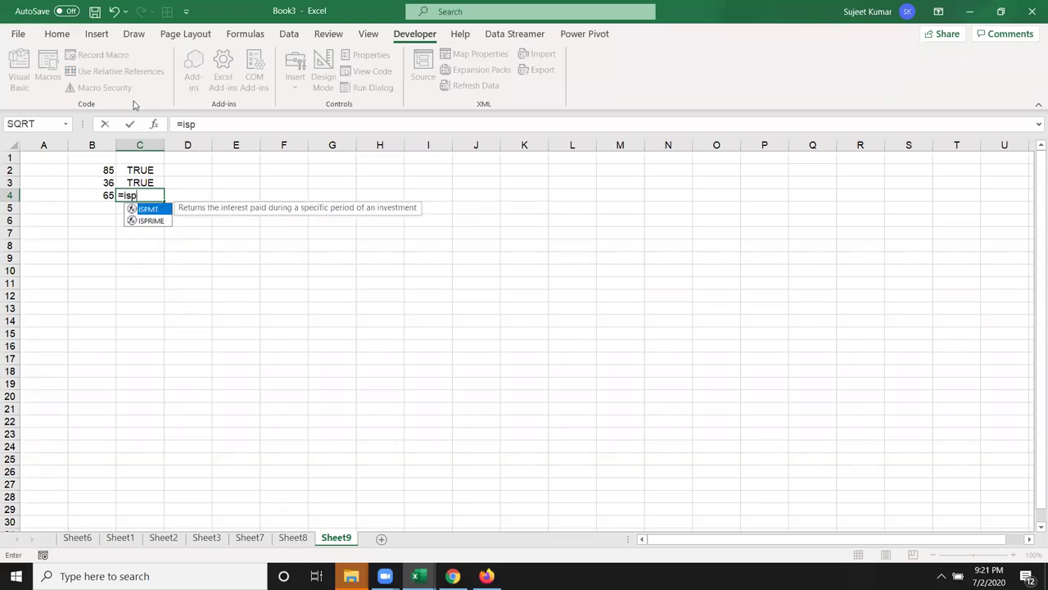
pyautogui.press('Down')
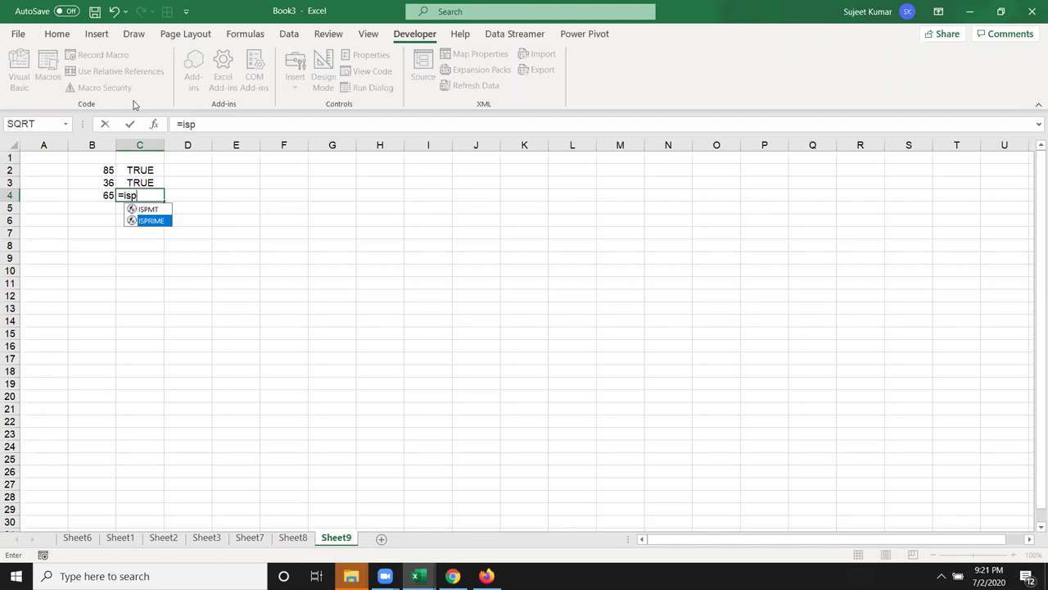
pyautogui.press('Tab')
pyautogui.press('Left')
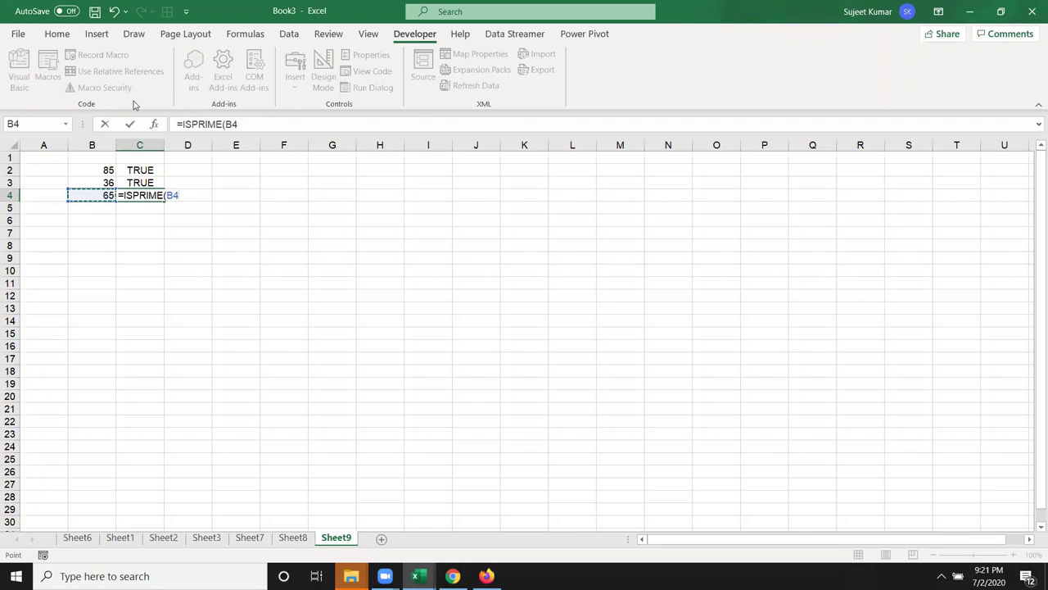
pyautogui.write(')')
pyautogui.press('Return')
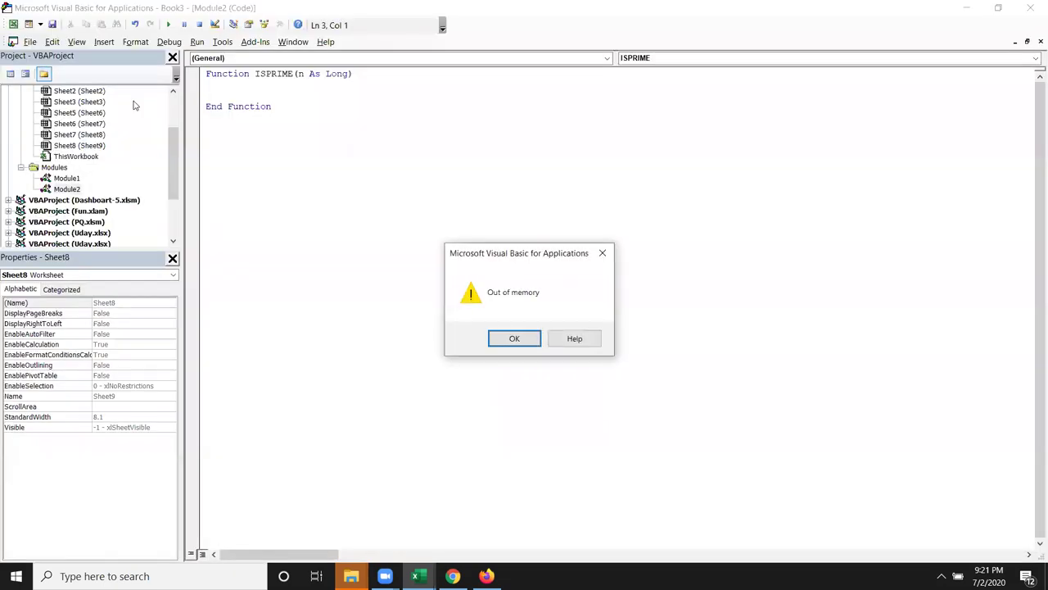
pyautogui.click(514, 338)
# Re-commit C4's ISPRIME formula and dismiss the Out of memory error again
pyautogui.click(131, 197)
pyautogui.doubleClick(129, 196)
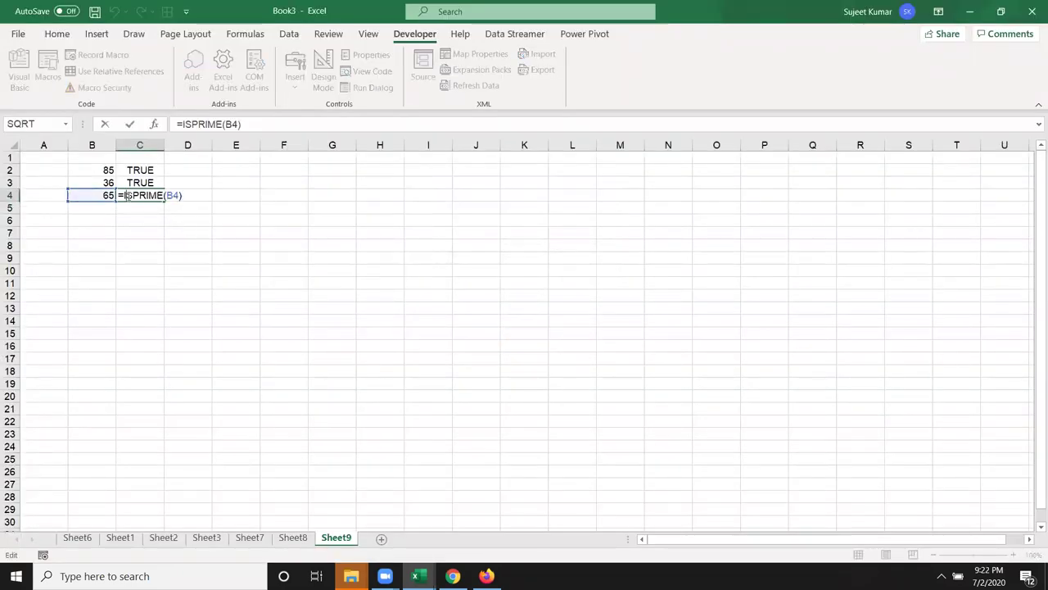
pyautogui.press('Return')
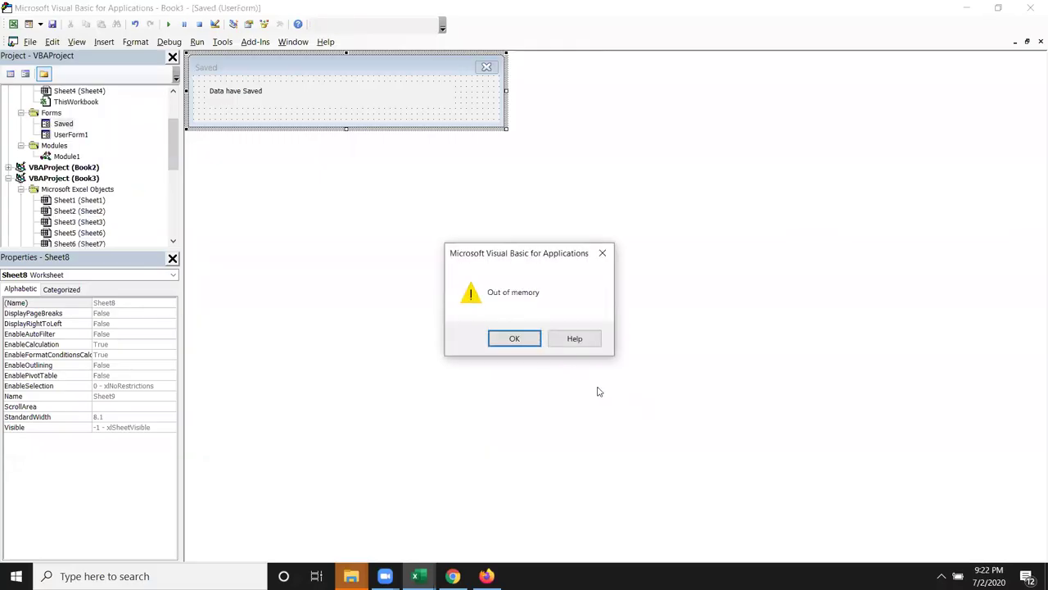
pyautogui.click(512, 339)
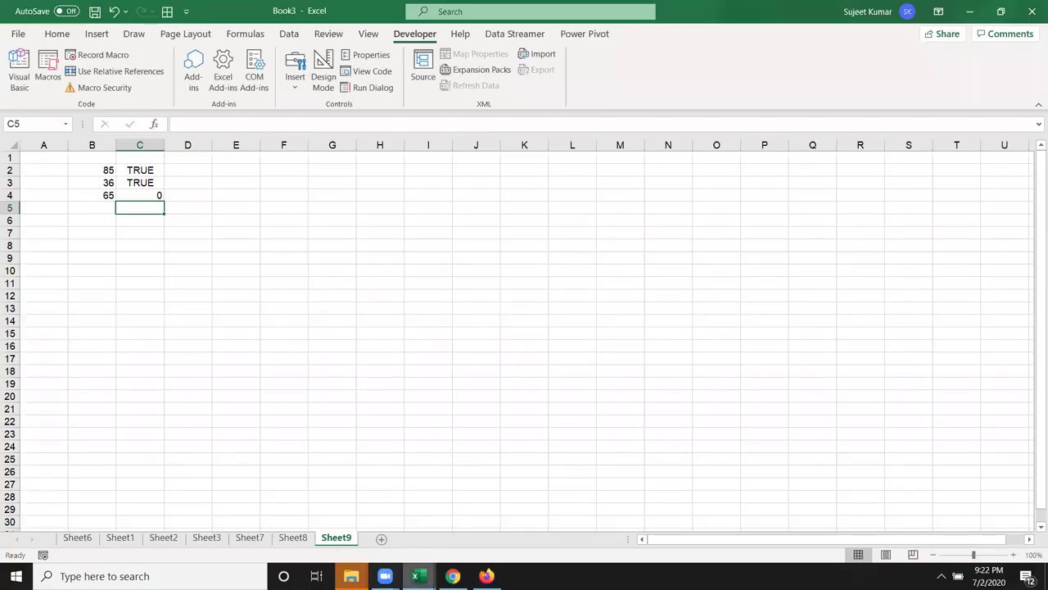
pyautogui.click(417, 570)
pyautogui.click(491, 508)
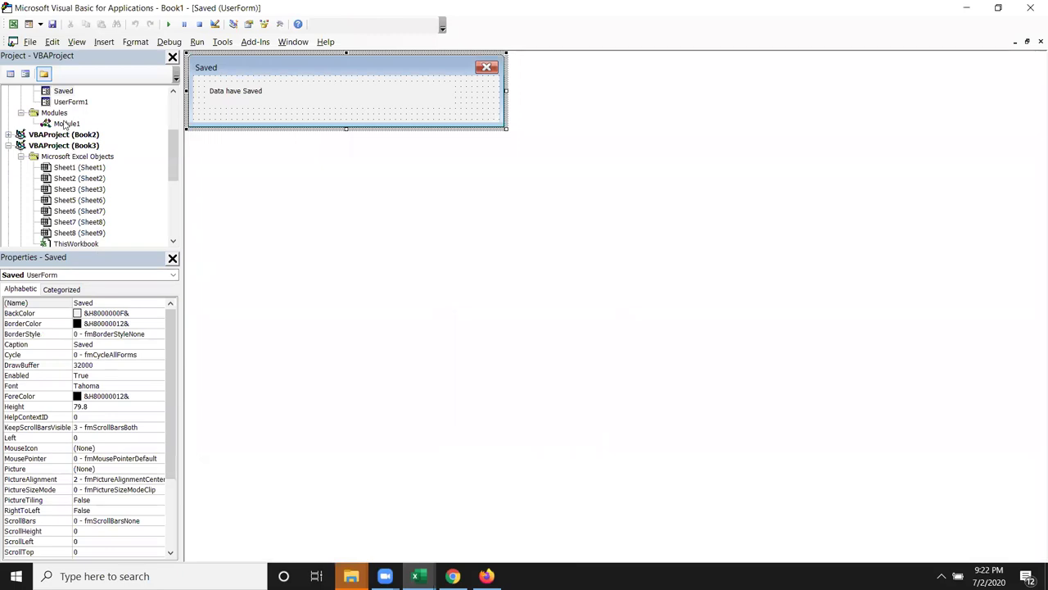
pyautogui.scroll(2, 69, 136)
pyautogui.doubleClick(75, 200)
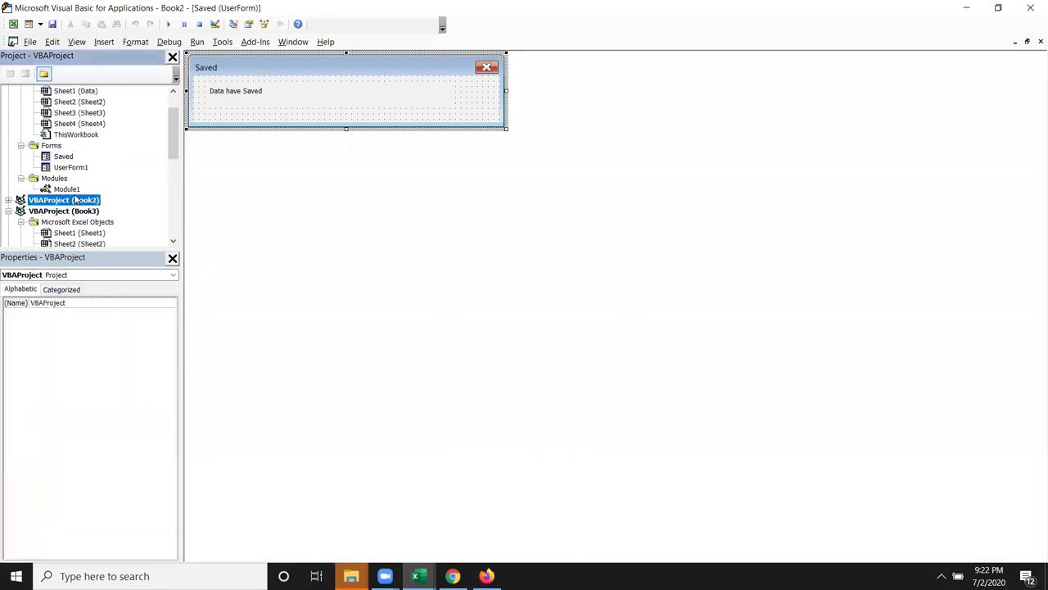
pyautogui.doubleClick(66, 167)
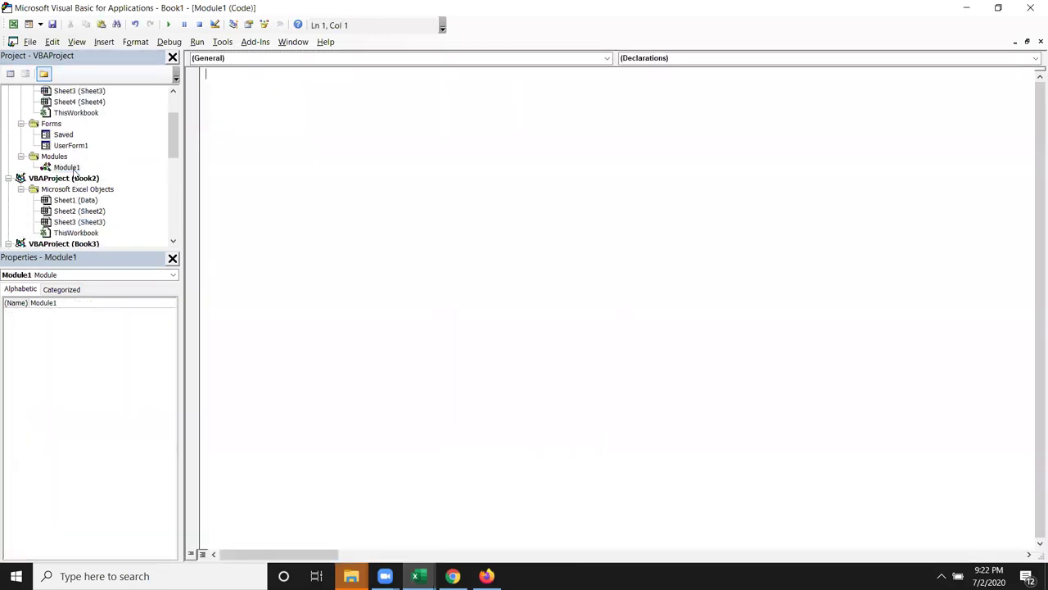
pyautogui.scroll(2, 112, 202)
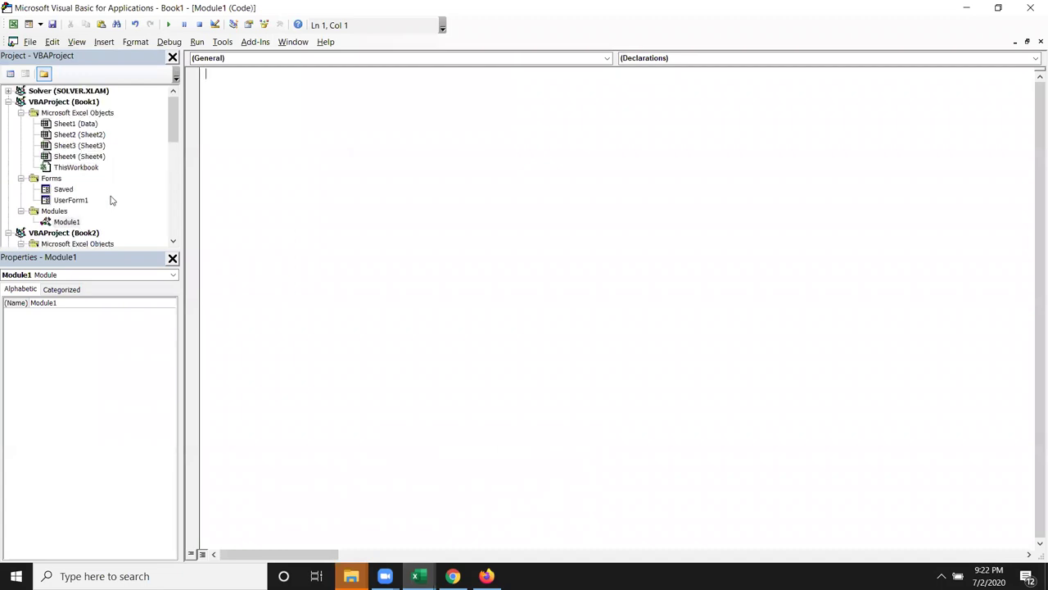
pyautogui.click(27, 42)
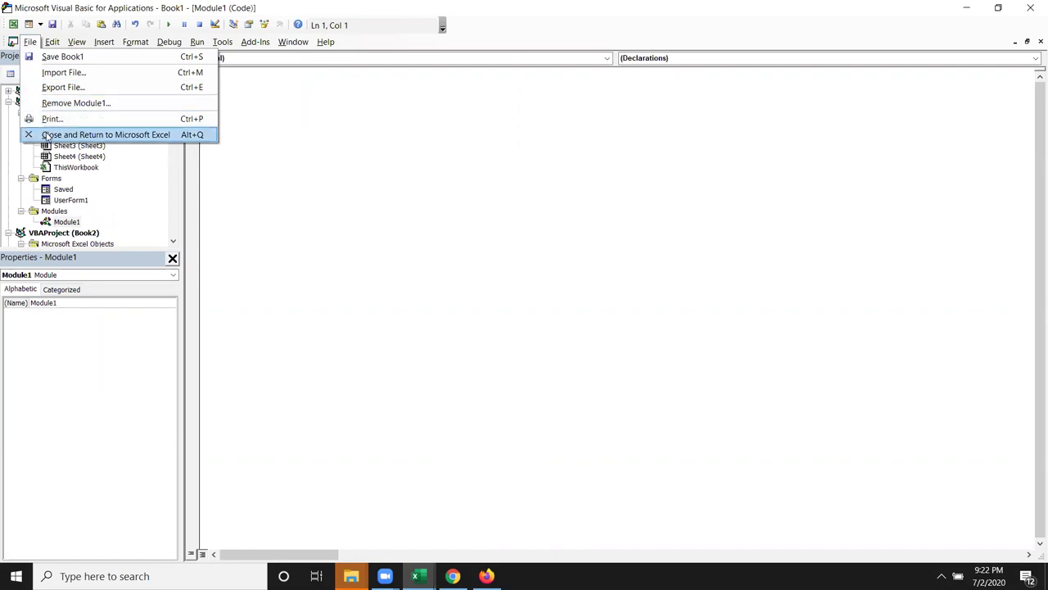
pyautogui.click(47, 135)
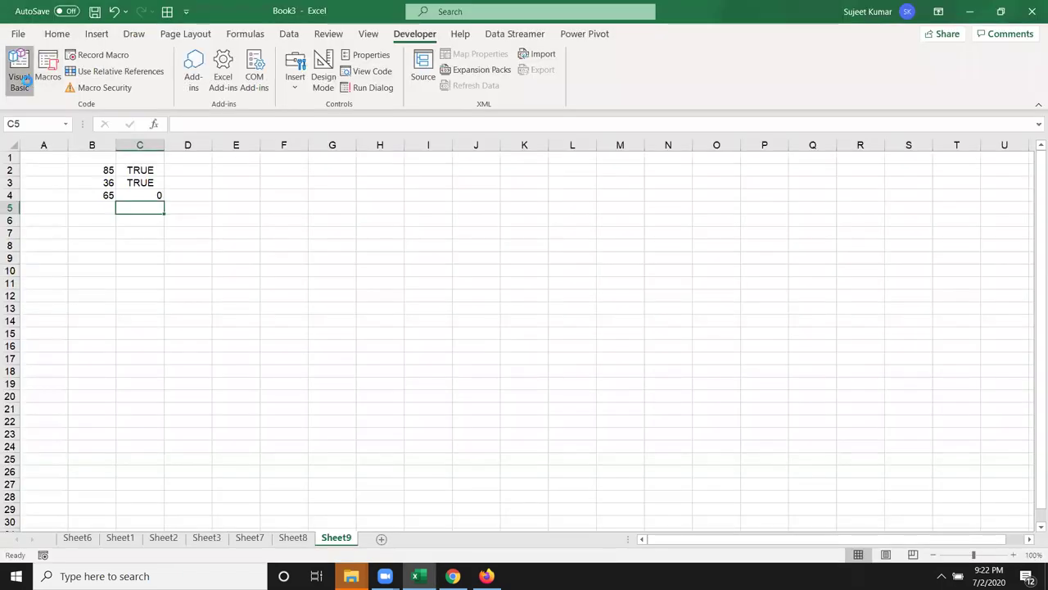
# Delete all the old Macro3 and Macro4 code from Module1
pyautogui.click(27, 80)
pyautogui.scroll(1, 76, 153)
pyautogui.scroll(1, 90, 164)
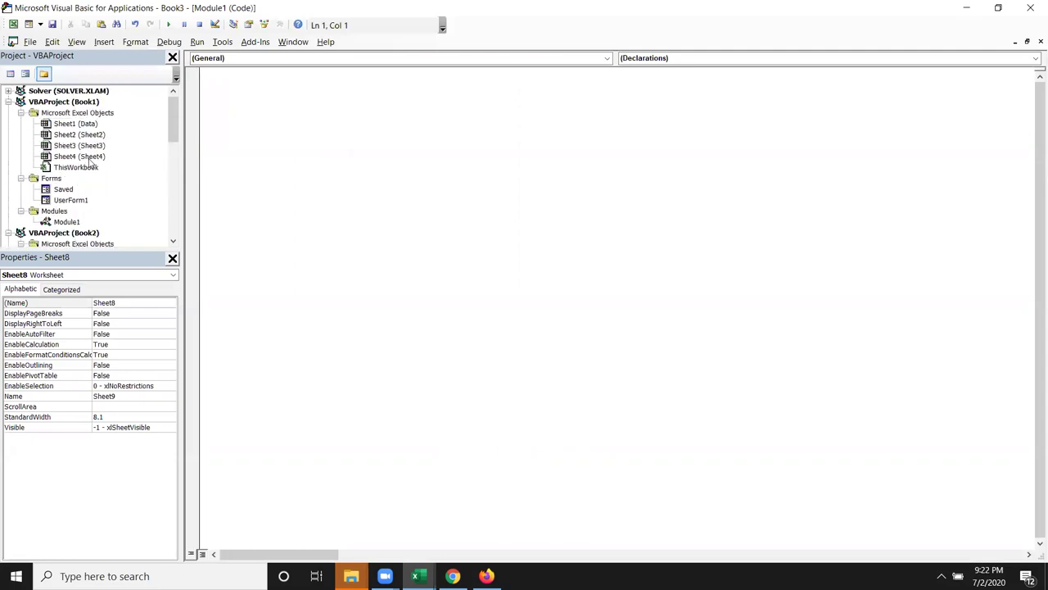
pyautogui.scroll(-3, 89, 168)
pyautogui.scroll(-2, 85, 180)
pyautogui.doubleClick(66, 189)
pyautogui.hotkey('ctrl', 'a')
pyautogui.press('Delete')
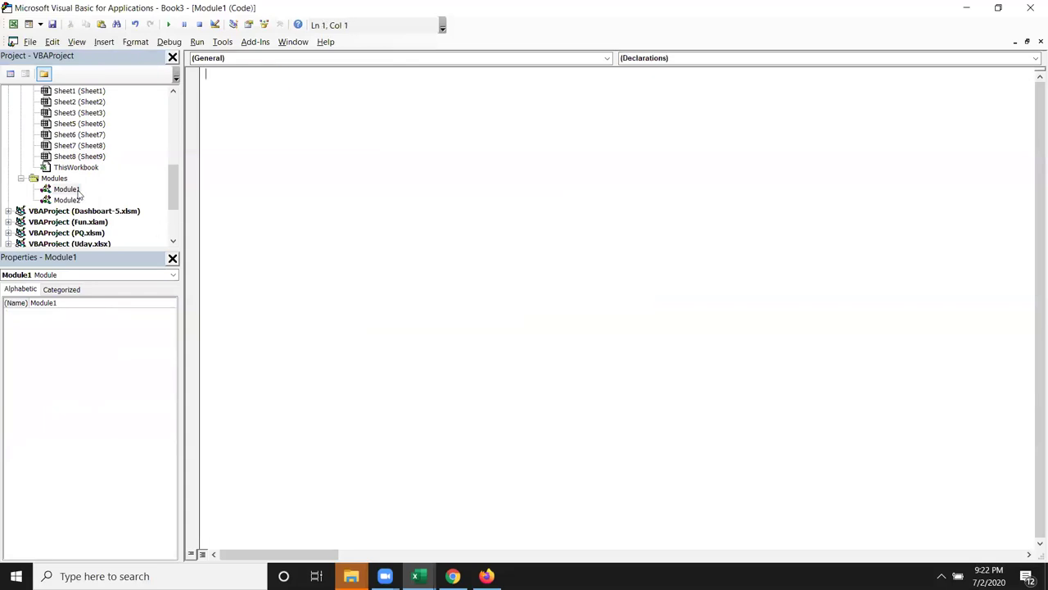
# Retest the ISPRIME formula in C4 and dismiss the Out of memory error
pyautogui.doubleClick(70, 200)
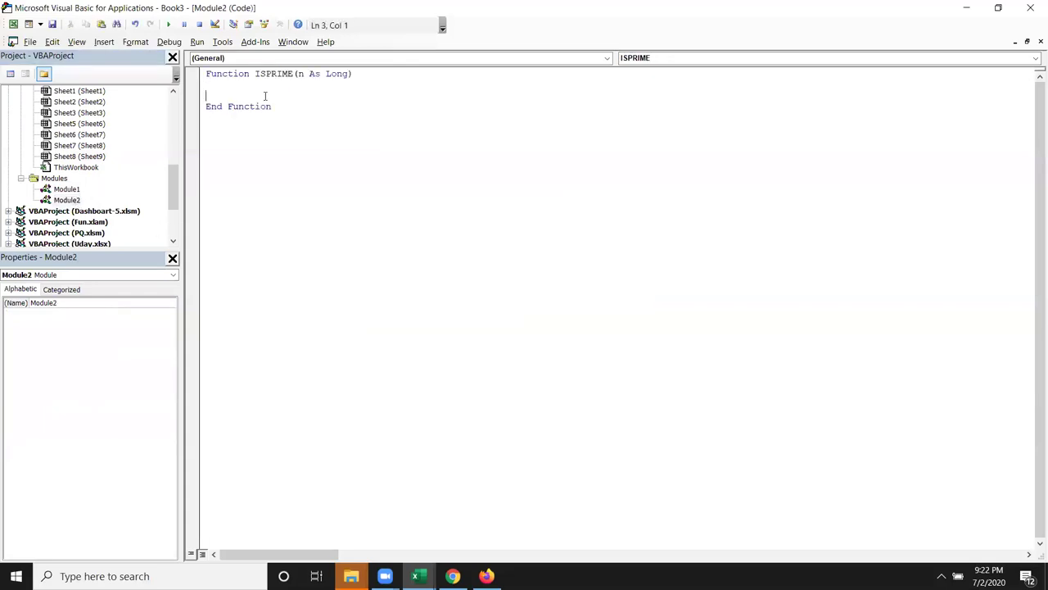
pyautogui.hotkey('alt', 'F11')
pyautogui.doubleClick(144, 195)
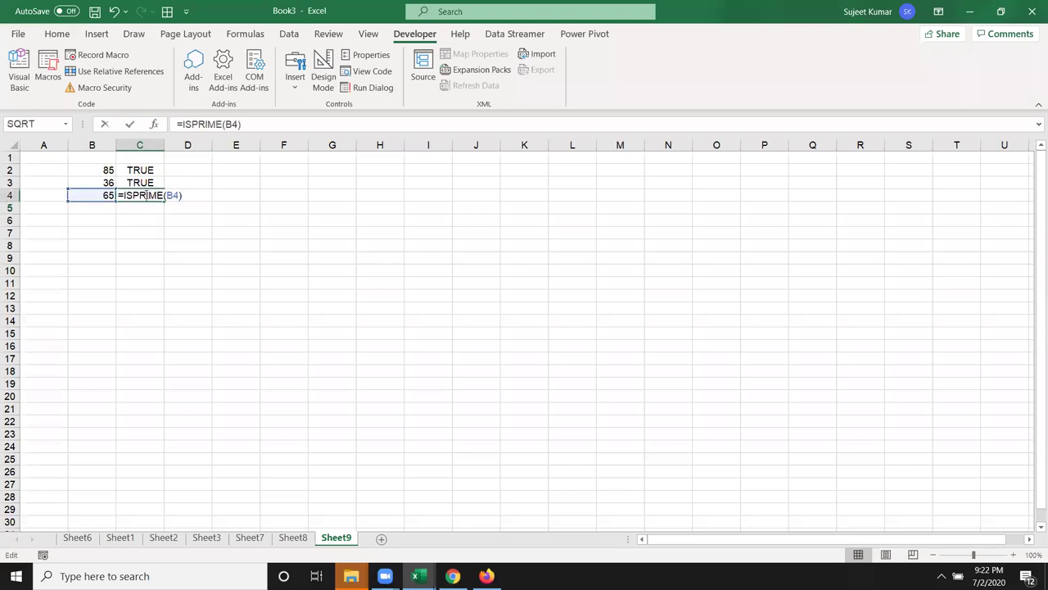
pyautogui.press('Return')
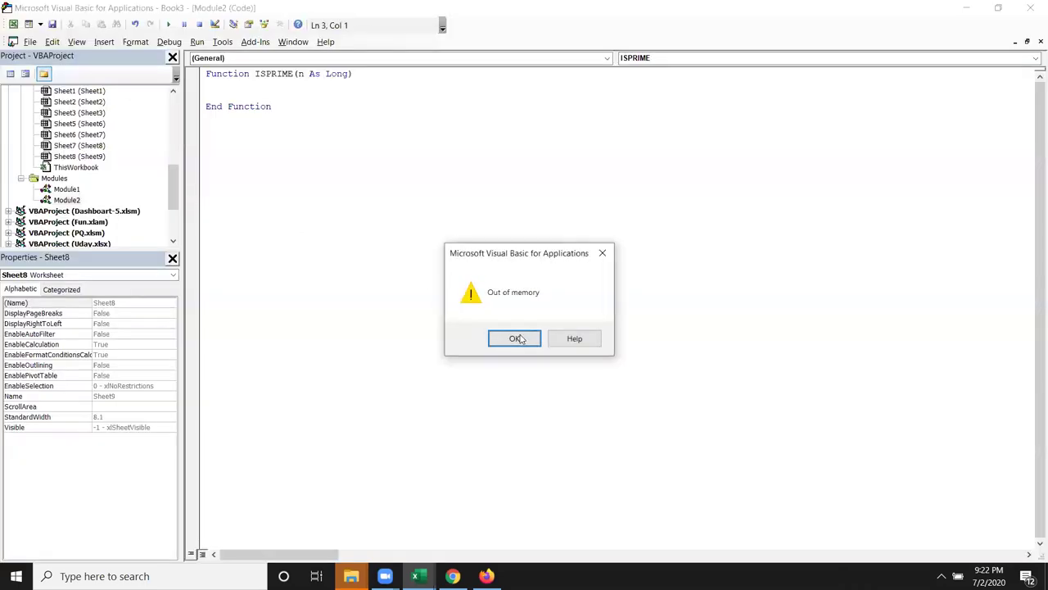
pyautogui.click(518, 338)
# Close the Visual Basic editor
pyautogui.hotkey('alt', 'F11')
pyautogui.scroll(5, 65, 177)
pyautogui.scroll(3, 70, 181)
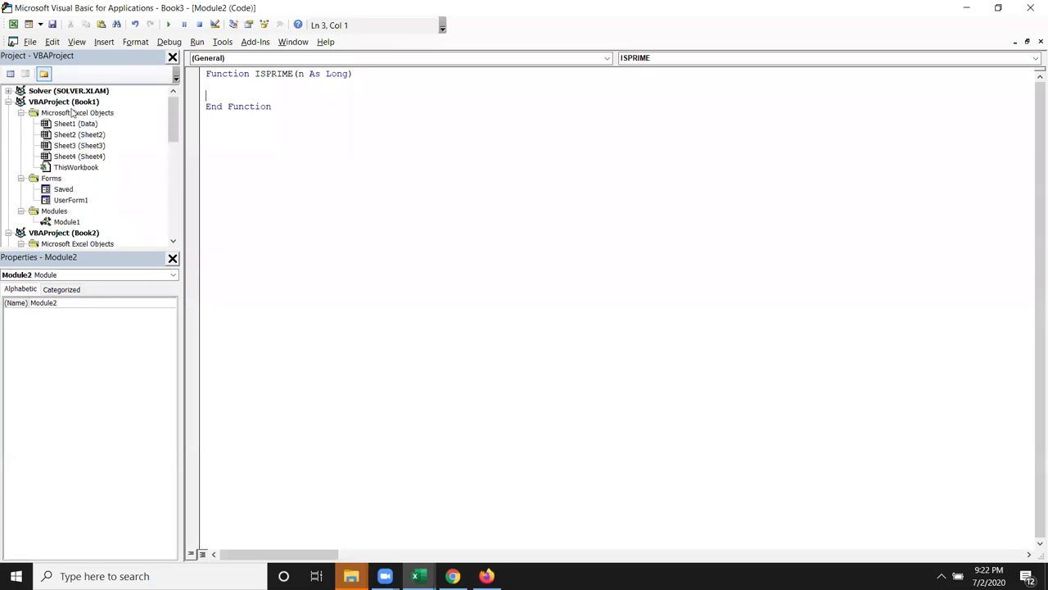
pyautogui.click(1031, 8)
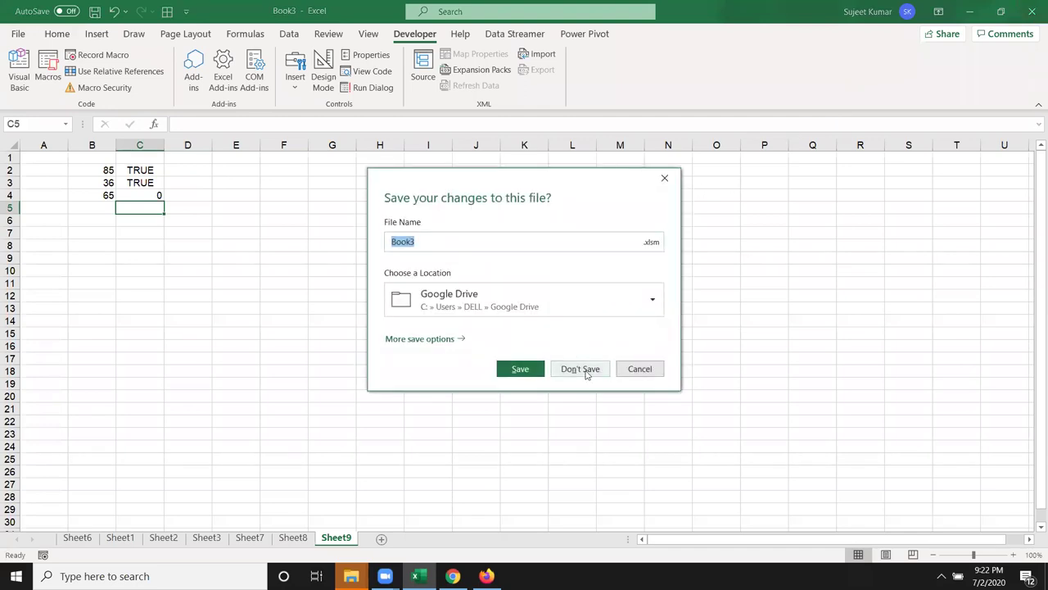
# Close Book3 with Don't Save, leaving the Windows desktop showing
pyautogui.click(582, 370)
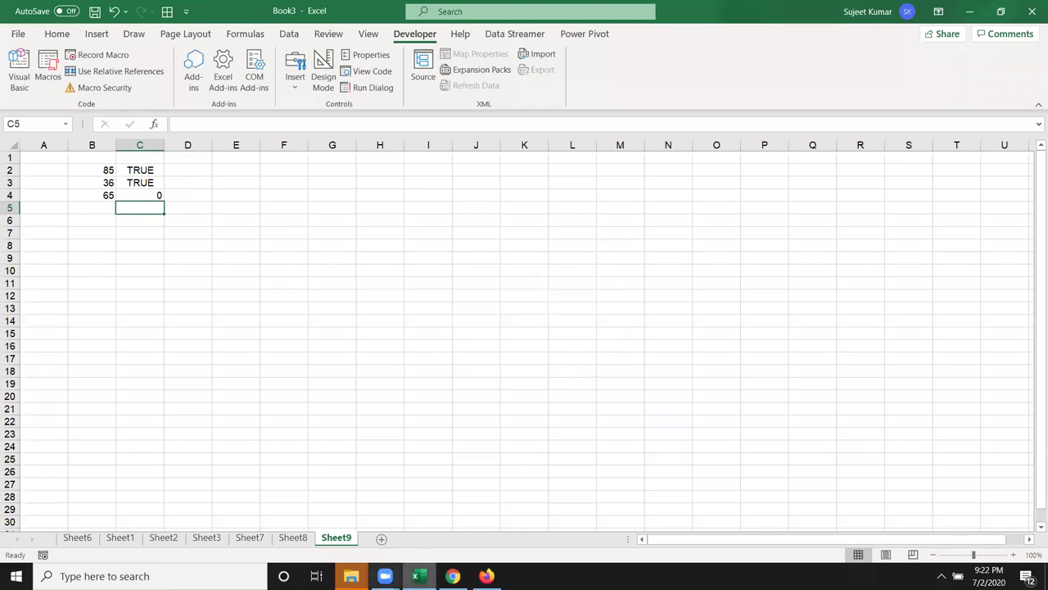
pyautogui.moveTo(416, 575)
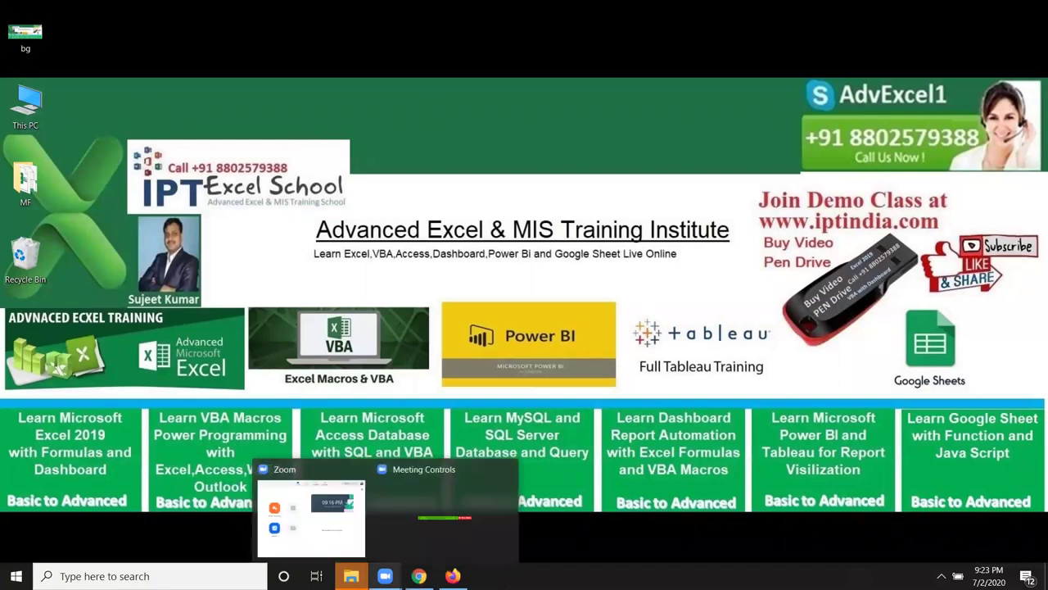
pyautogui.click(311, 517)
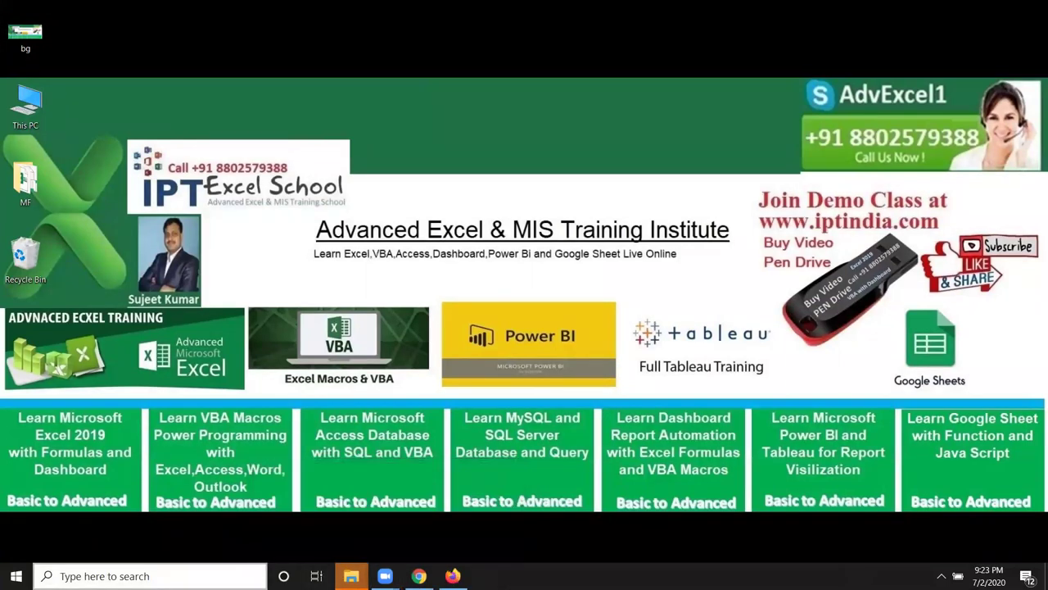
# Search for Excel, then close the second File Explorer window
pyautogui.write('exce')
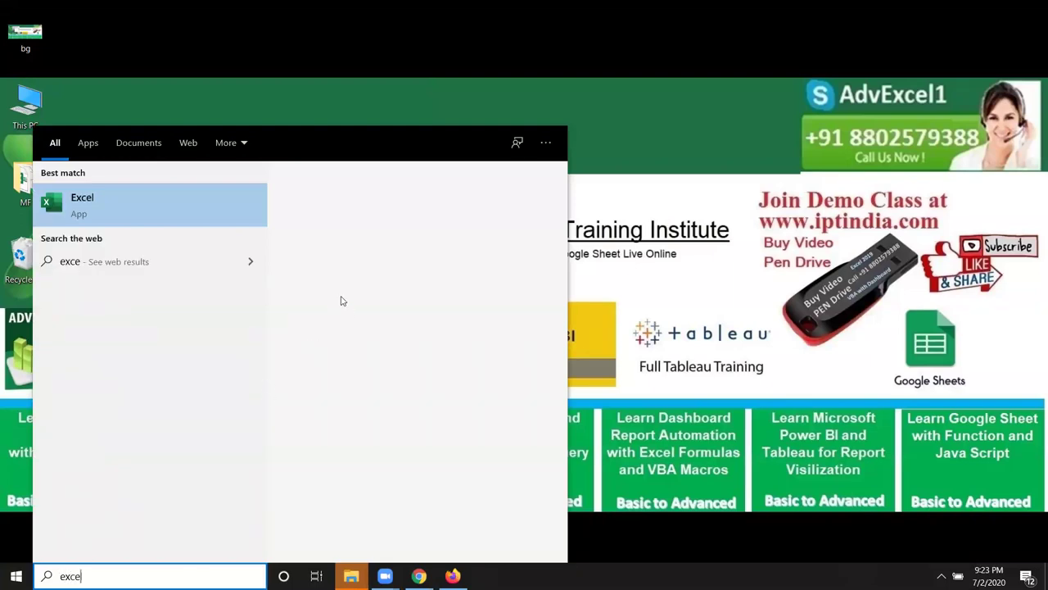
pyautogui.write('l')
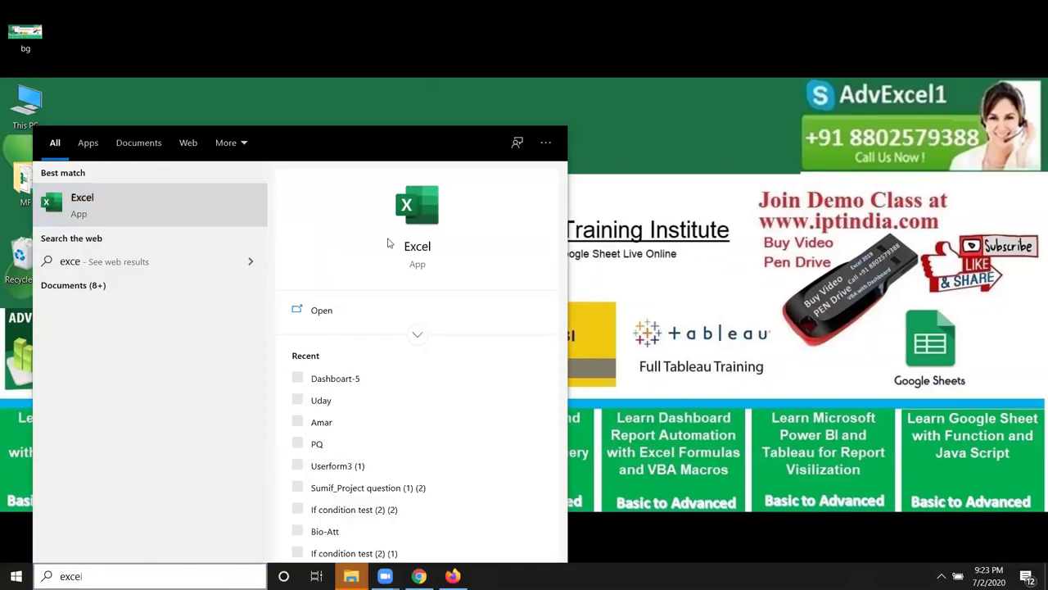
pyautogui.click(414, 246)
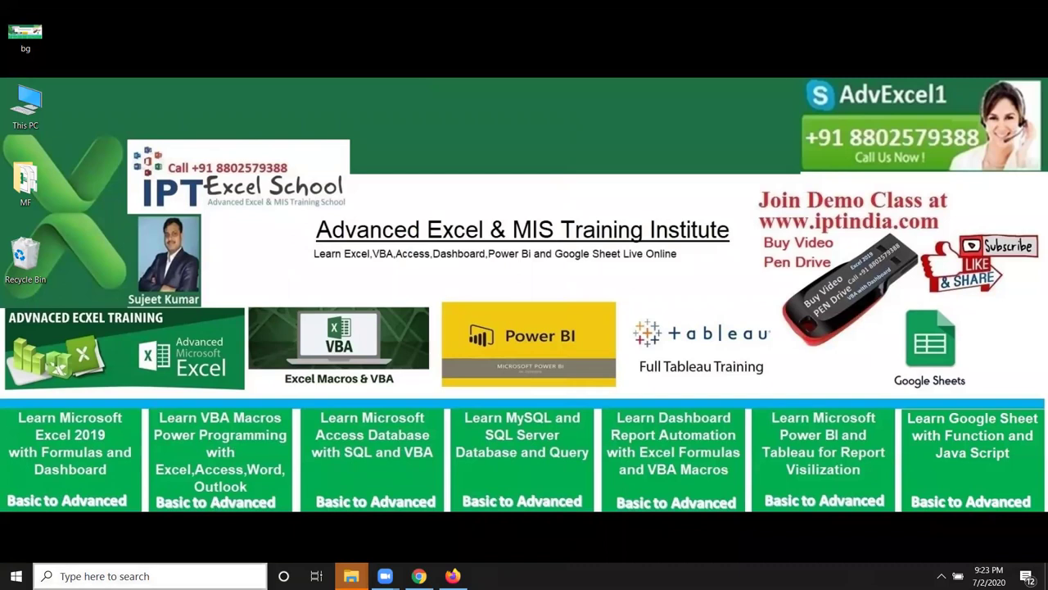
pyautogui.moveTo(350, 575)
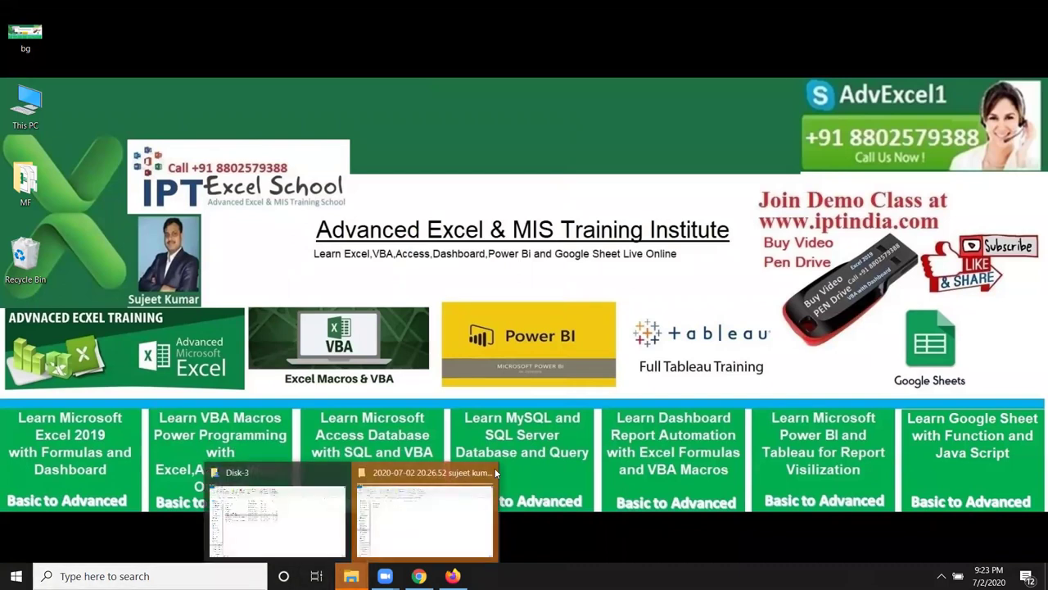
pyautogui.click(491, 473)
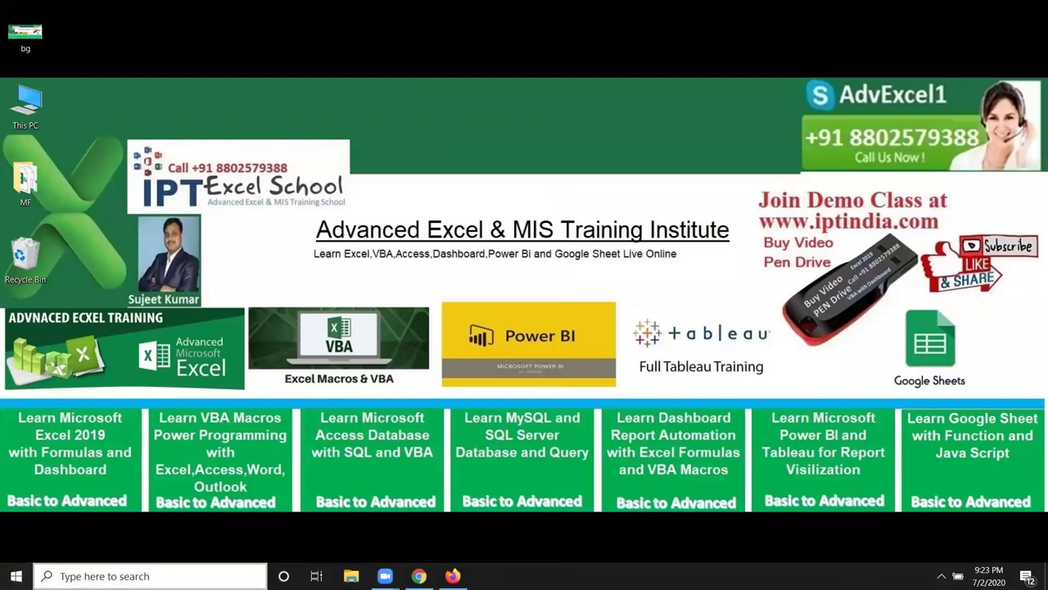
# Search for 'exce' and launch Excel into a blank Book1 workbook
pyautogui.click(106, 576)
pyautogui.write('exce')
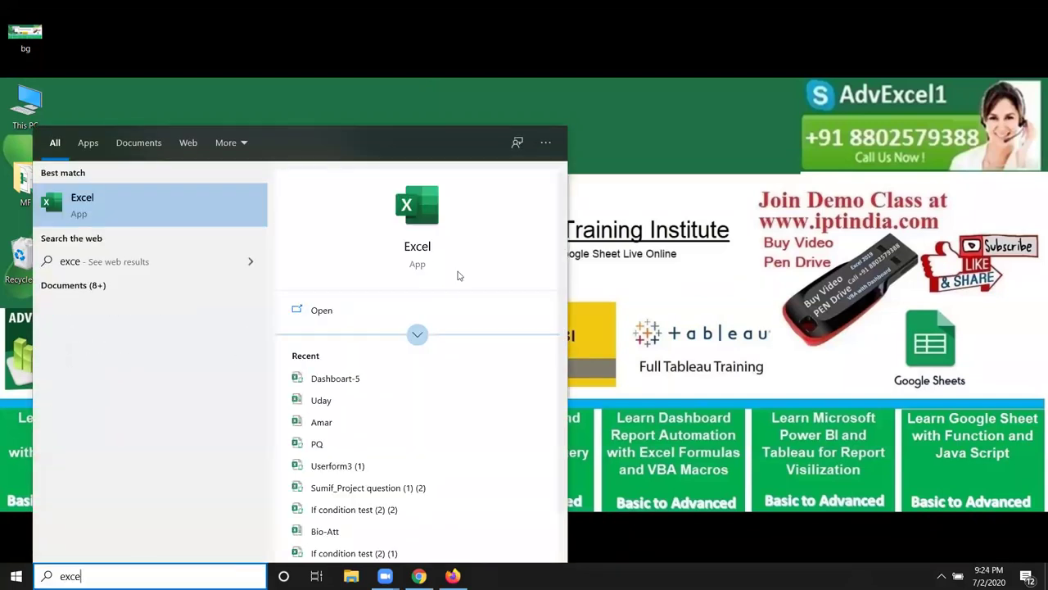
pyautogui.click(427, 211)
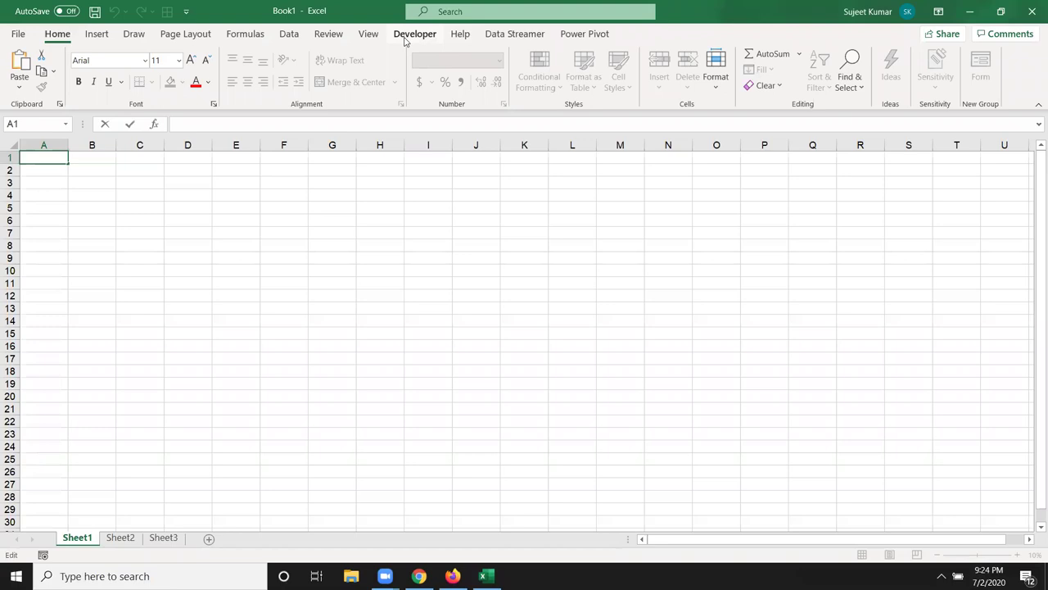
# From the Developer tab, open the Visual Basic editor and insert a new code module
pyautogui.click(405, 38)
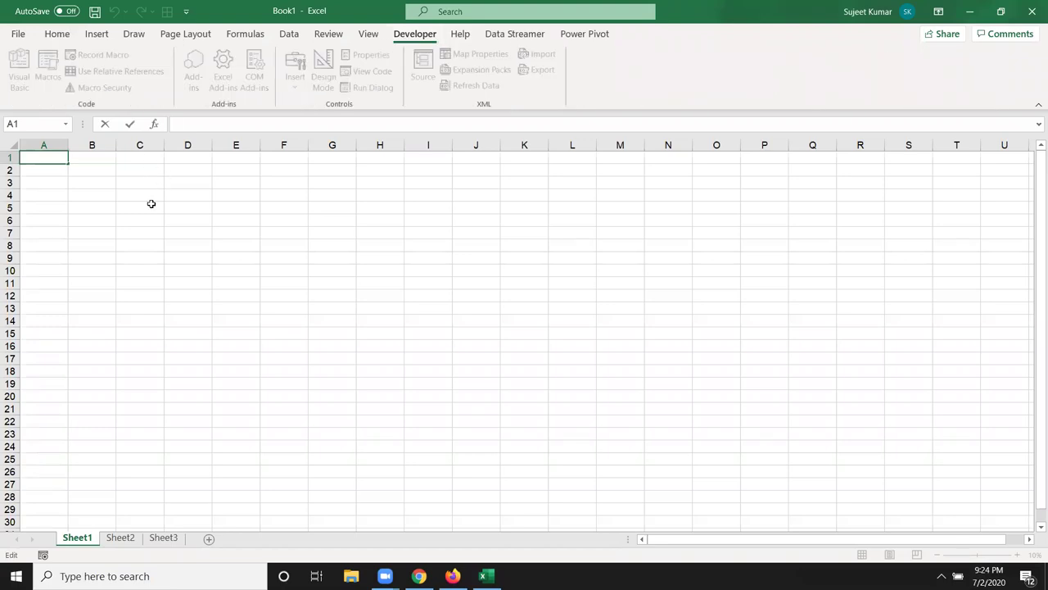
pyautogui.click(19, 70)
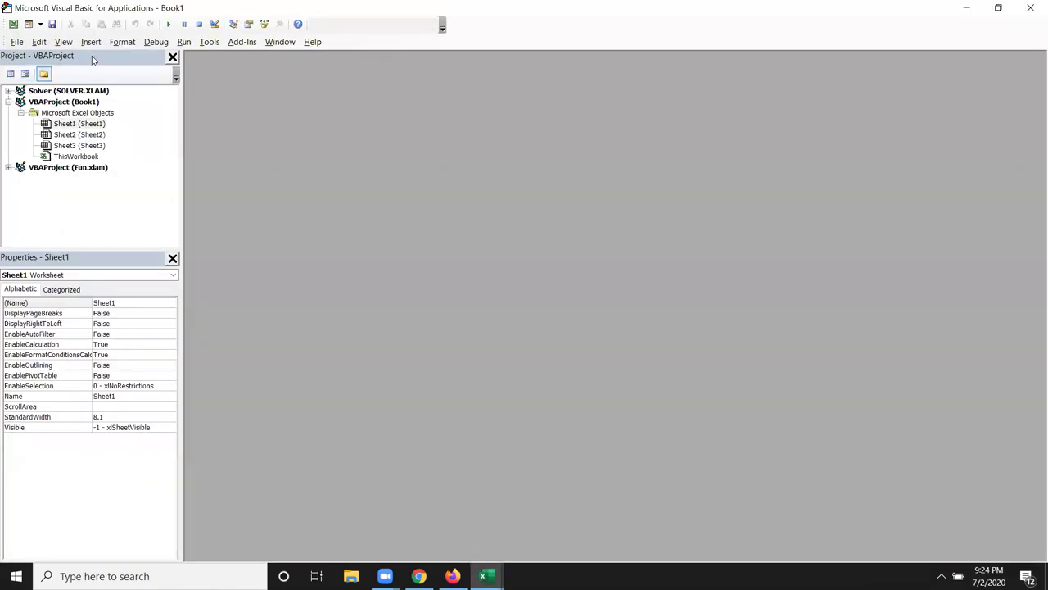
pyautogui.click(90, 42)
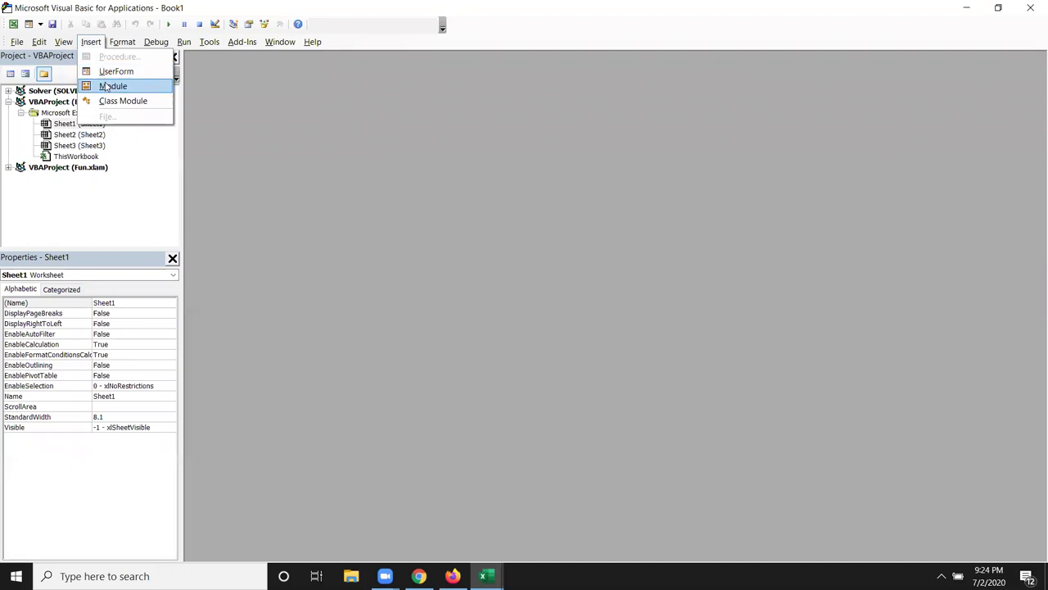
pyautogui.click(104, 86)
# Declare Function ISPRIME(n As Long) with its End Function, then start typing =is back in Excel
pyautogui.write('function ISPRIME')
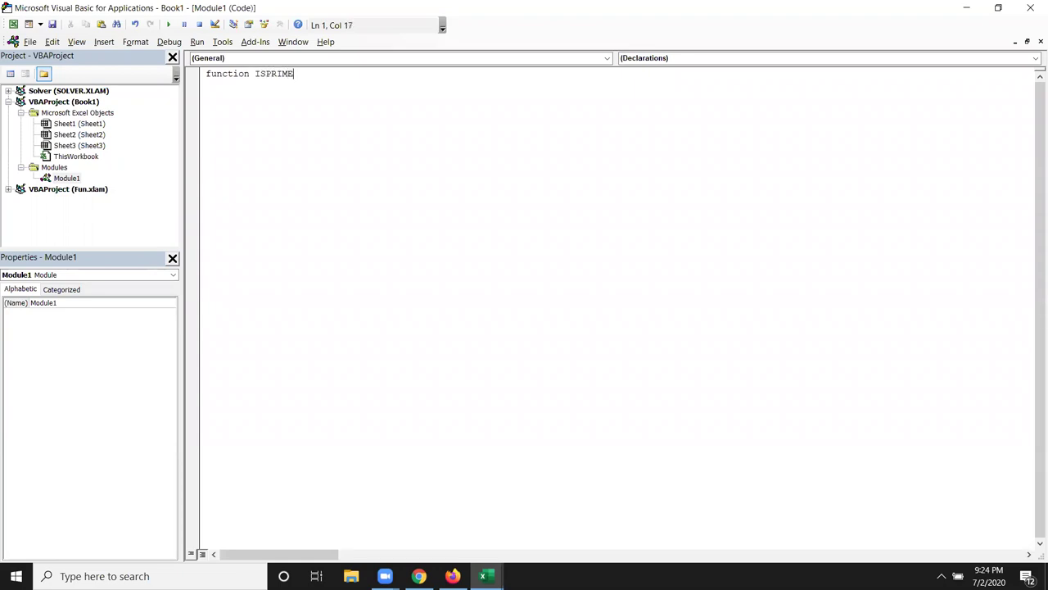
pyautogui.write('(n as ')
pyautogui.write('Lon')
pyautogui.press('Tab')
pyautogui.write(')')
pyautogui.press('Return')
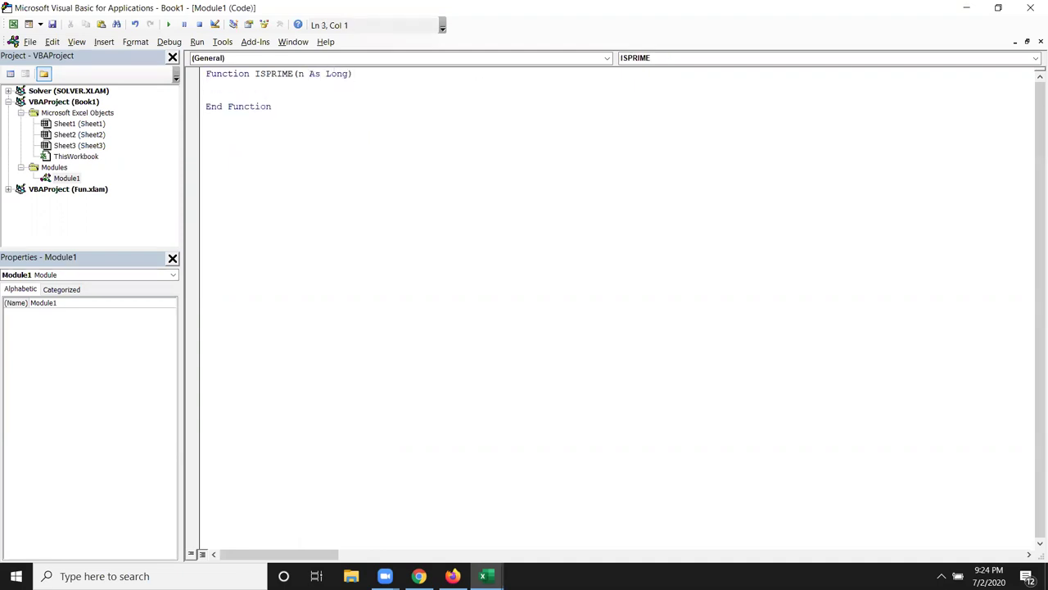
pyautogui.hotkey('alt', 'F11')
pyautogui.write('=i')
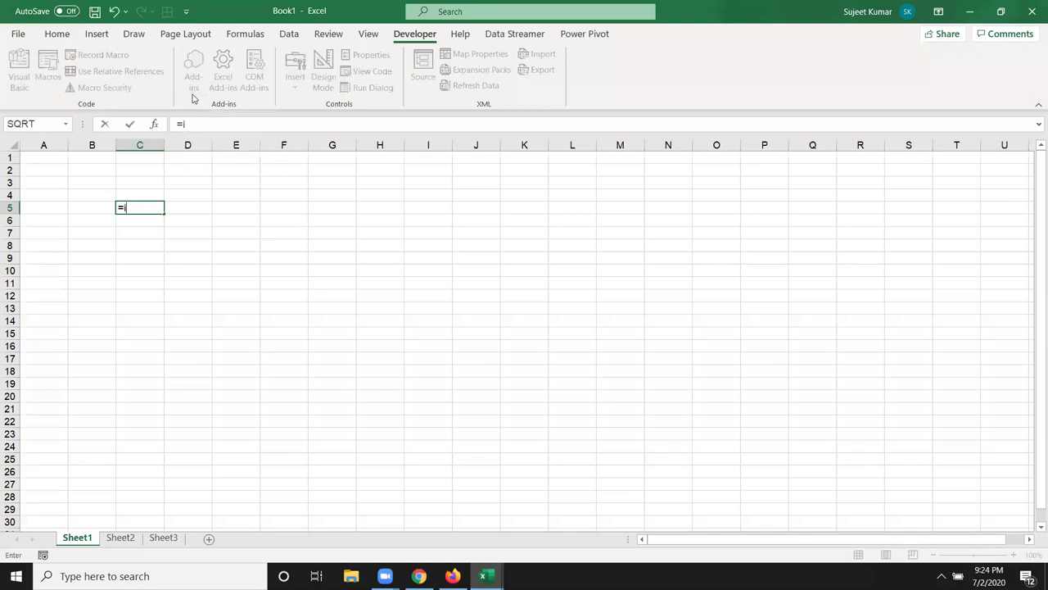
pyautogui.write('s')
pyautogui.press('Down')
pyautogui.press('Down')
pyautogui.press('Down')
pyautogui.press('Tab')
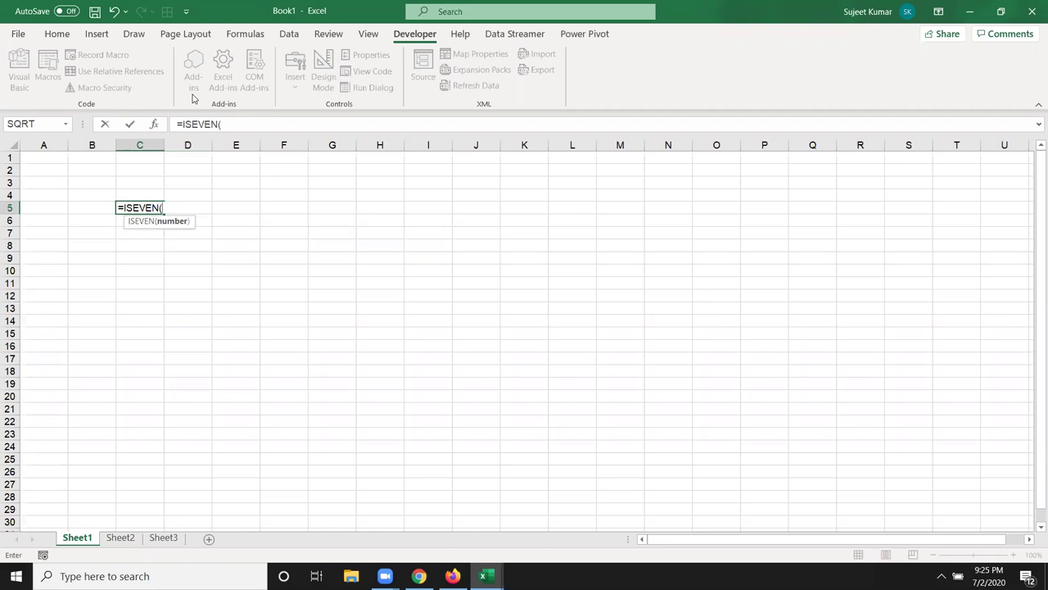
pyautogui.press('Left')
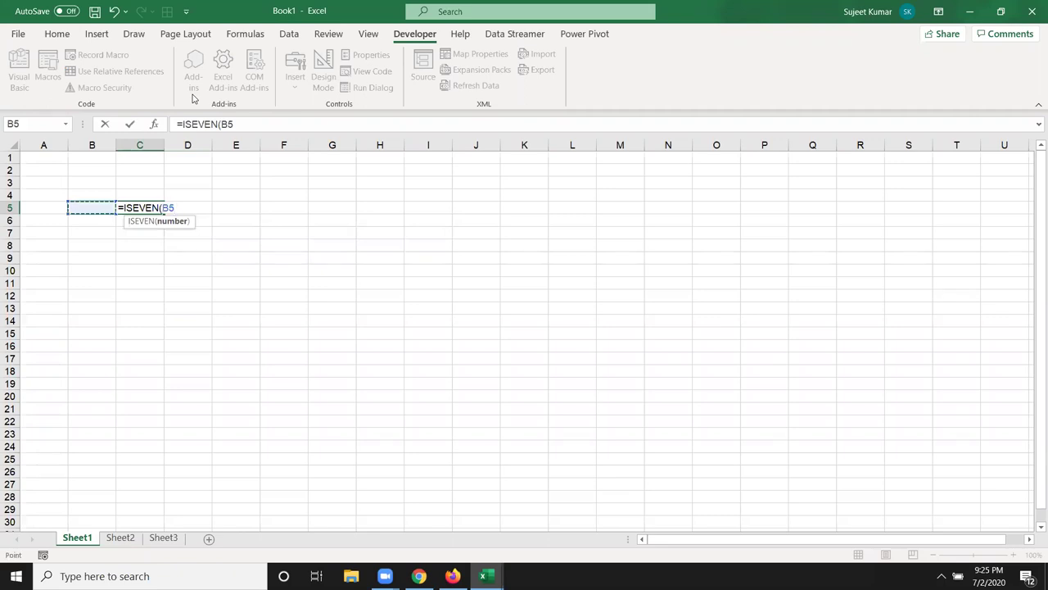
pyautogui.press('Escape')
pyautogui.write('=if')
pyautogui.press('Tab')
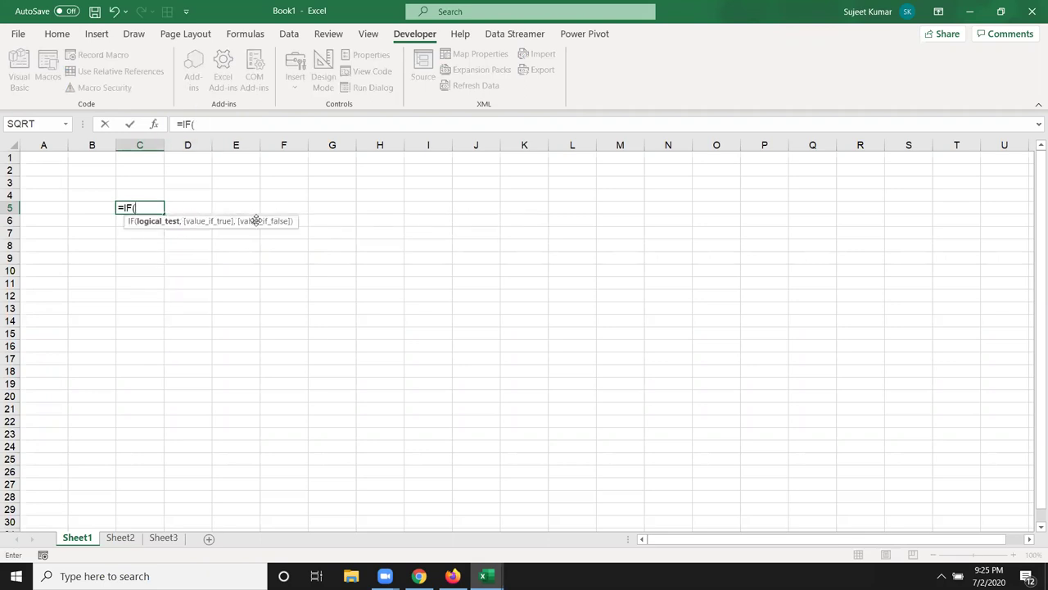
pyautogui.press('Escape')
# Enter 85, 36, 85 and 26 down cells B1:B4
pyautogui.click(96, 154)
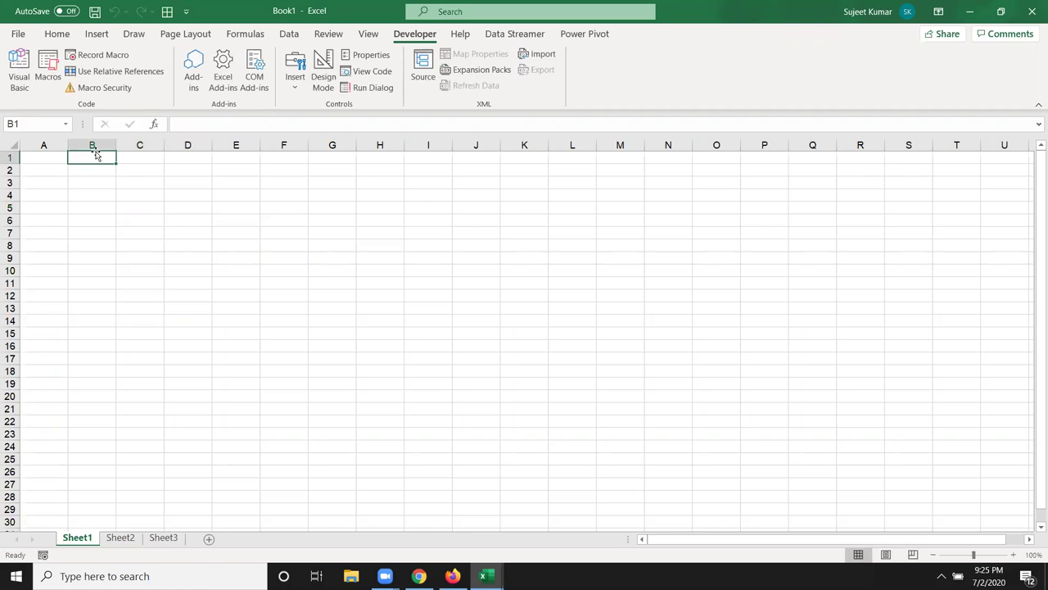
pyautogui.write('85')
pyautogui.press('Return')
pyautogui.write('36')
pyautogui.press('Return')
pyautogui.write('85')
pyautogui.press('Return')
pyautogui.write('26')
pyautogui.press('Return')
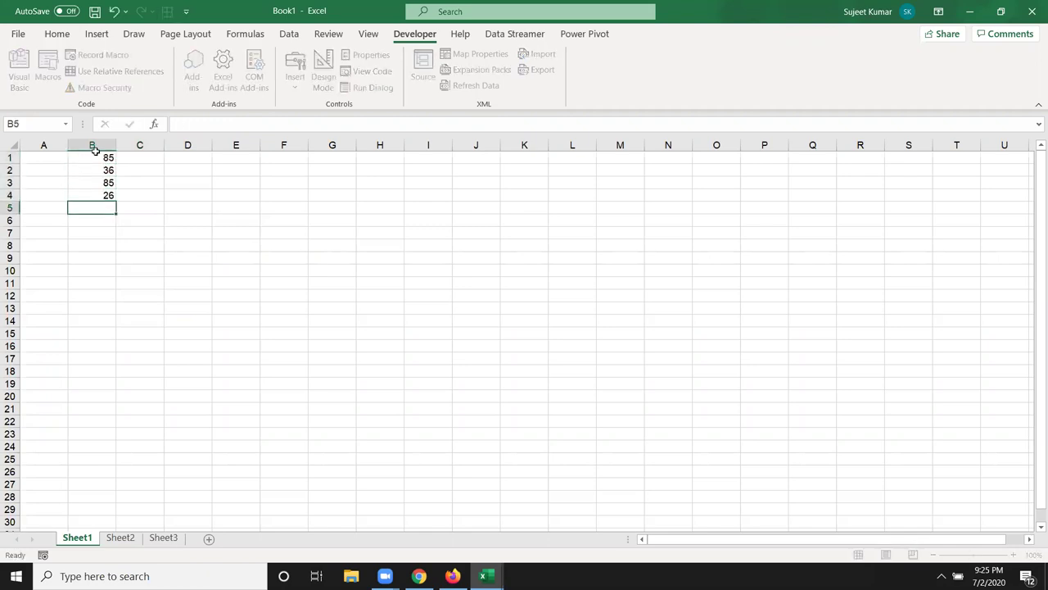
# Enter =ISPRIME(B1) in C1, which returns 0, and return to the VBA code
pyautogui.click(130, 155)
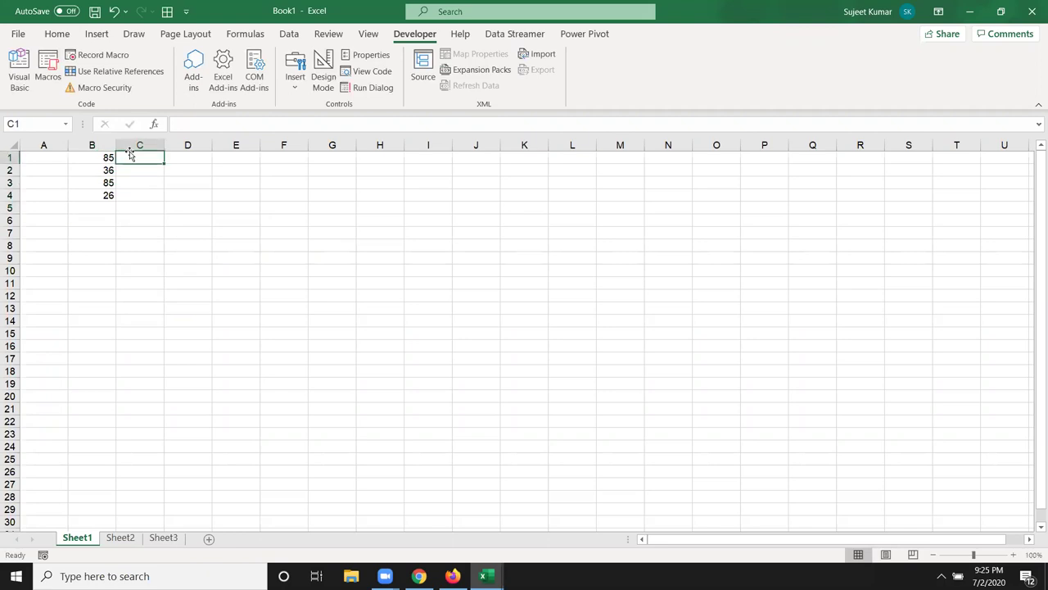
pyautogui.write('=is')
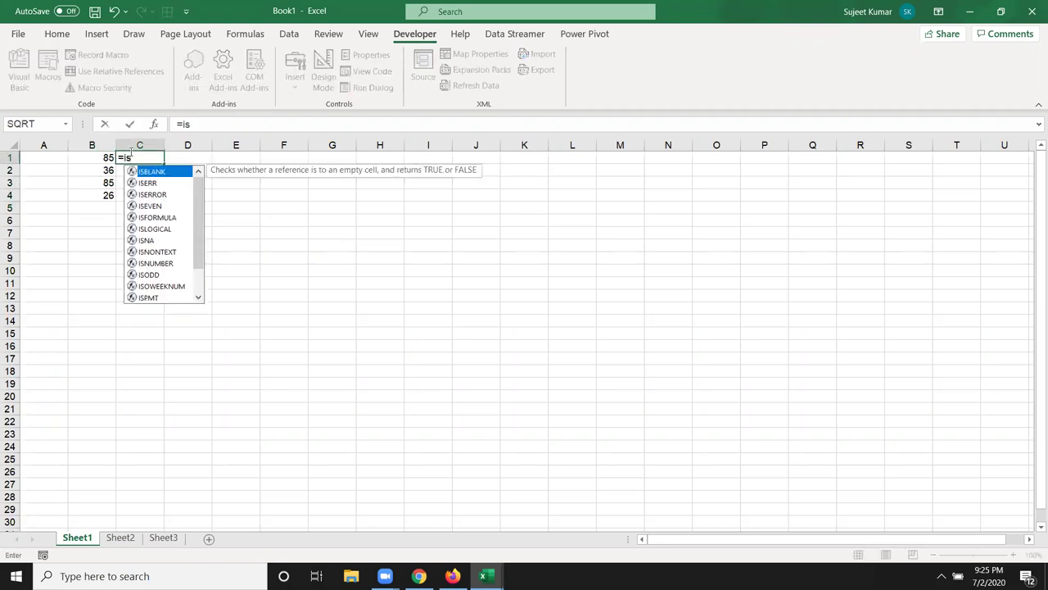
pyautogui.write('pr')
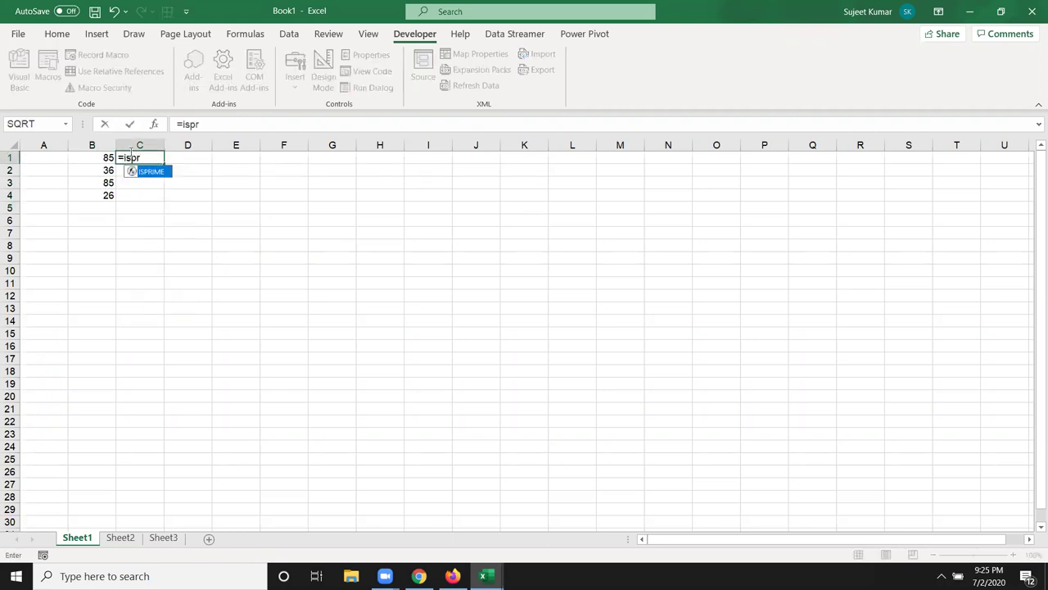
pyautogui.press('Tab')
pyautogui.press('Left')
pyautogui.press('Return')
pyautogui.click(130, 155)
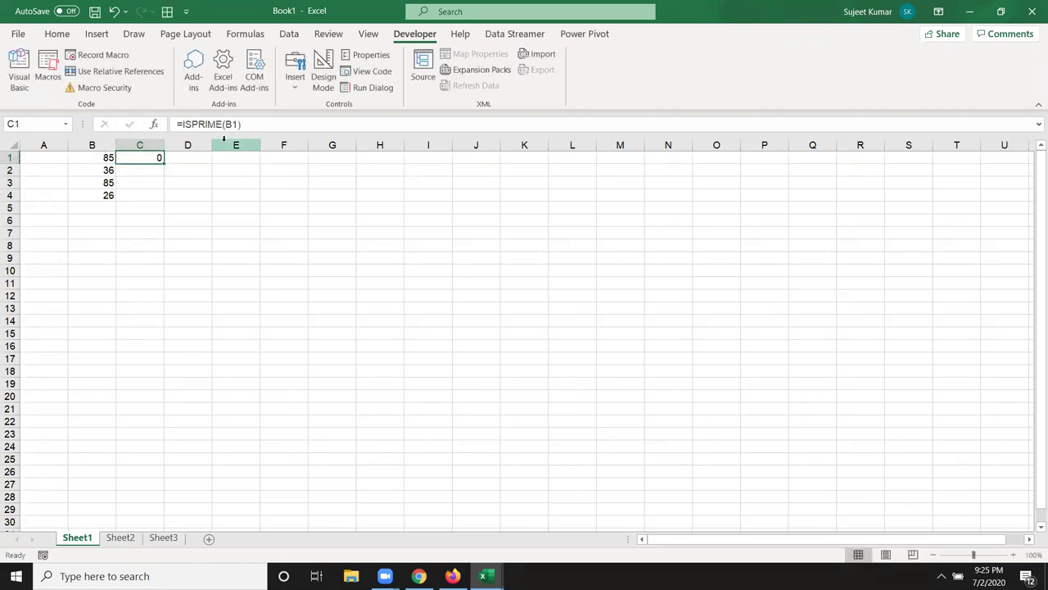
pyautogui.hotkey('alt', 'F11')
pyautogui.doubleClick(300, 74)
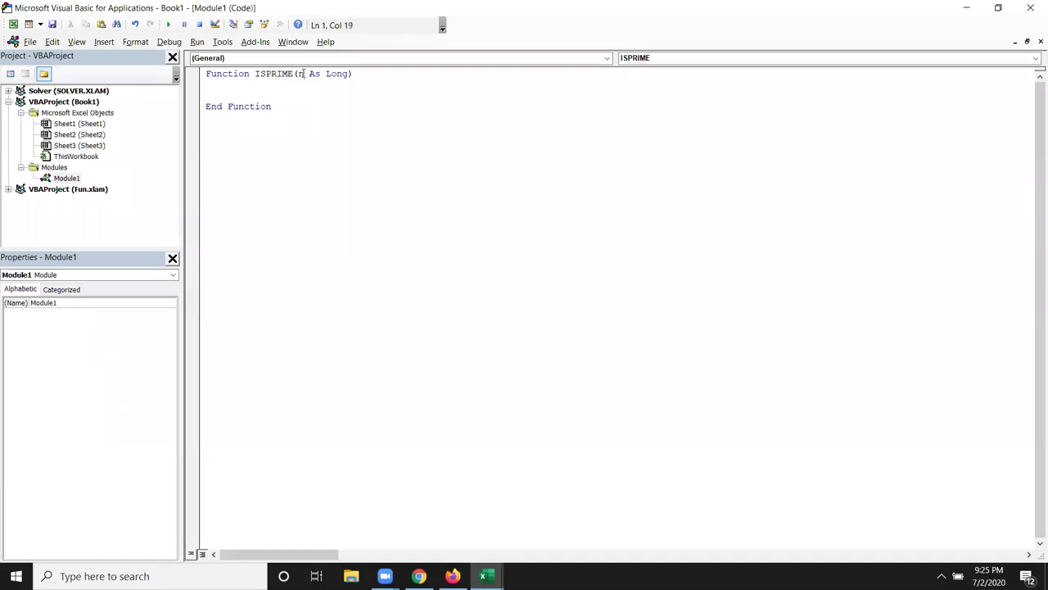
# Open blank lines in the function body and declare Dim r As Boolean
pyautogui.click(243, 92)
pyautogui.press('Return')
pyautogui.press('Return')
pyautogui.click(206, 95)
pyautogui.click(205, 74)
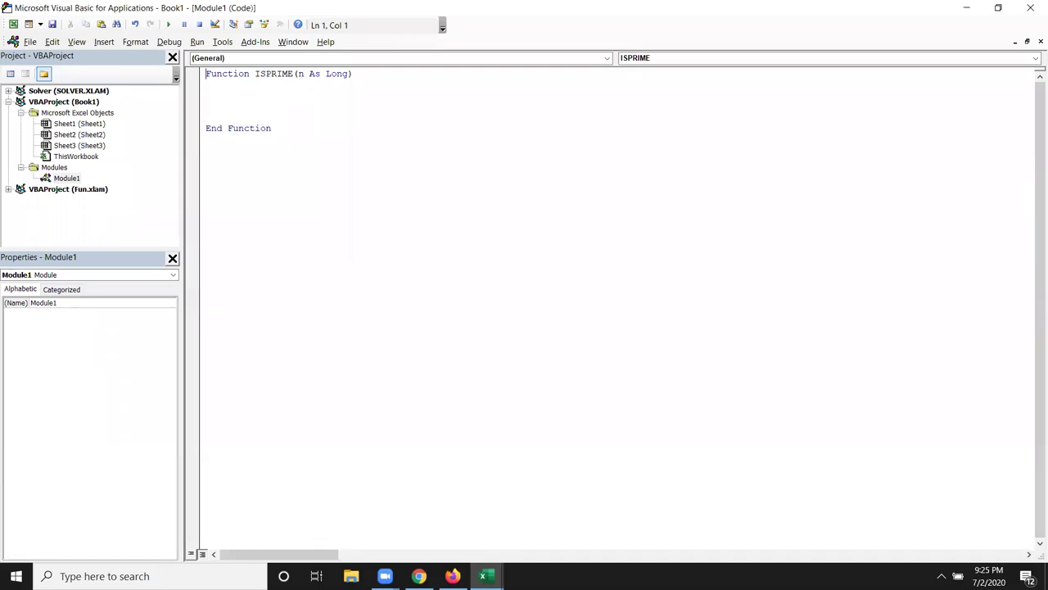
pyautogui.hotkey('shift', 'Down')
pyautogui.hotkey('shift', 'Down')
pyautogui.hotkey('shift', 'Down')
pyautogui.hotkey('shift', 'Down')
pyautogui.hotkey('shift', 'Down')
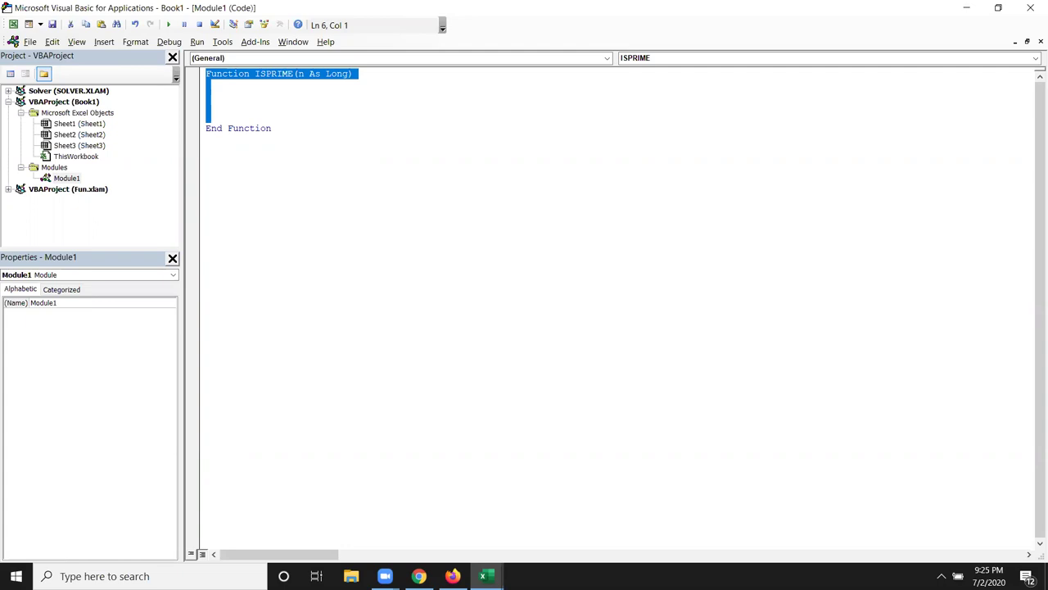
pyautogui.press('Left')
pyautogui.press('Down')
pyautogui.press('Return')
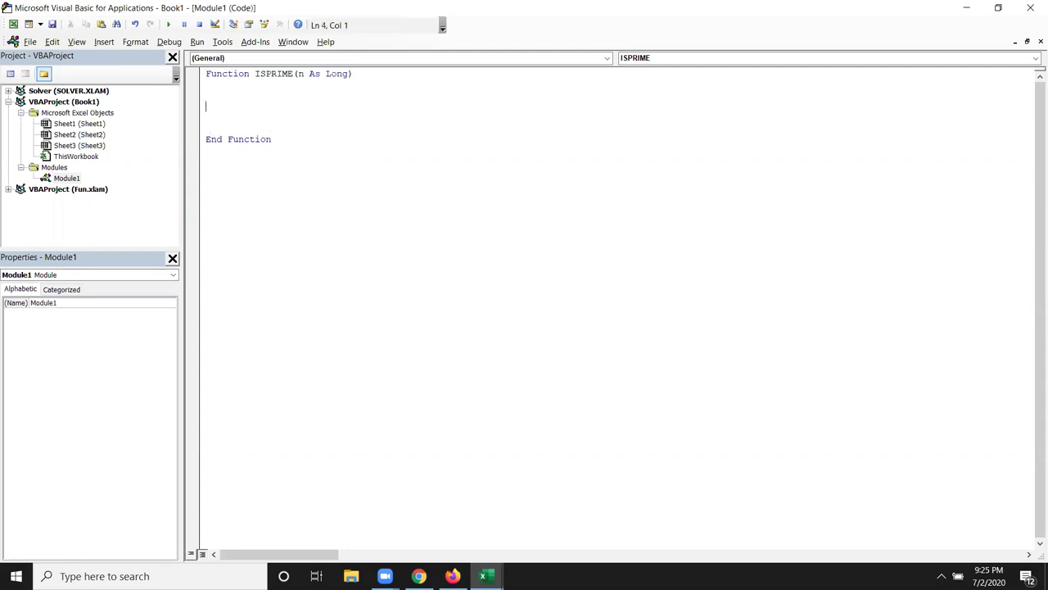
pyautogui.write('dim r ')
pyautogui.write('as ')
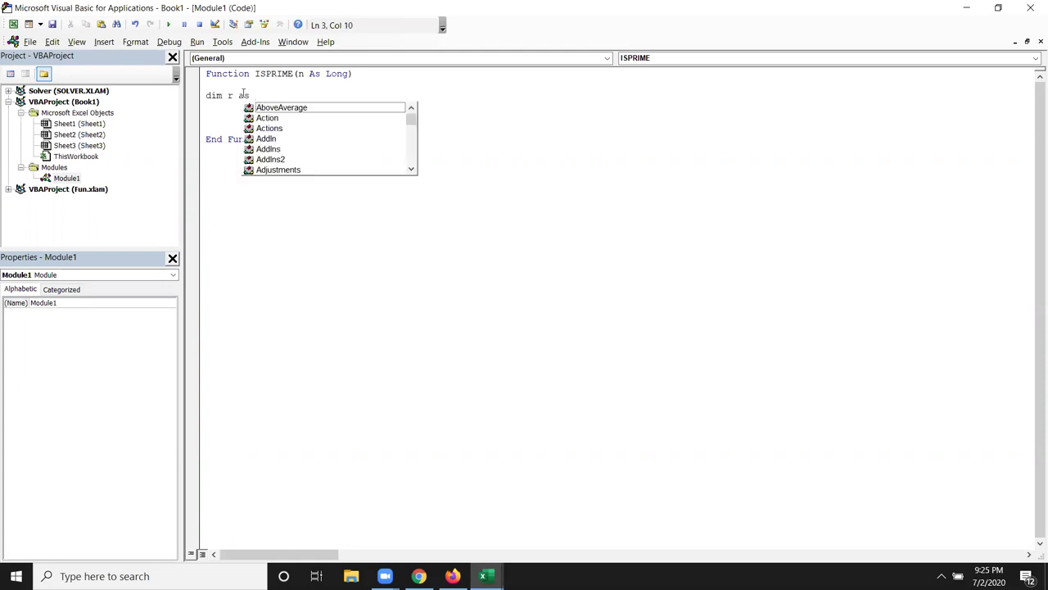
pyautogui.write('b')
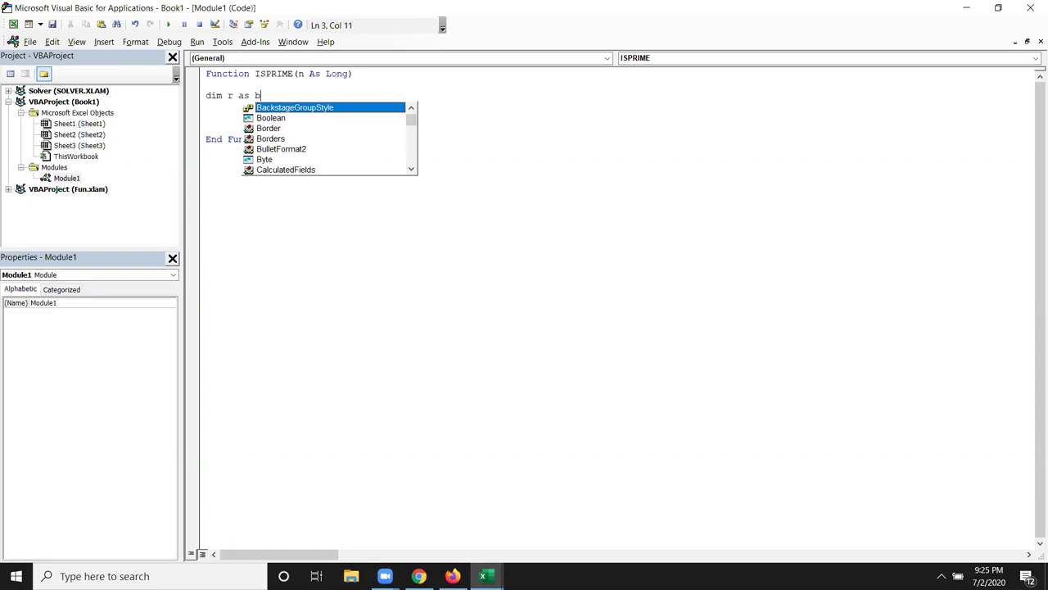
pyautogui.write('oo')
pyautogui.press('Tab')
# Start a For i = 2 To n - 1 loop and begin the If n Mod i = 0 Then test
pyautogui.press('Return')
pyautogui.press('Return')
pyautogui.press('Return')
pyautogui.write('for i =2 to n-1')
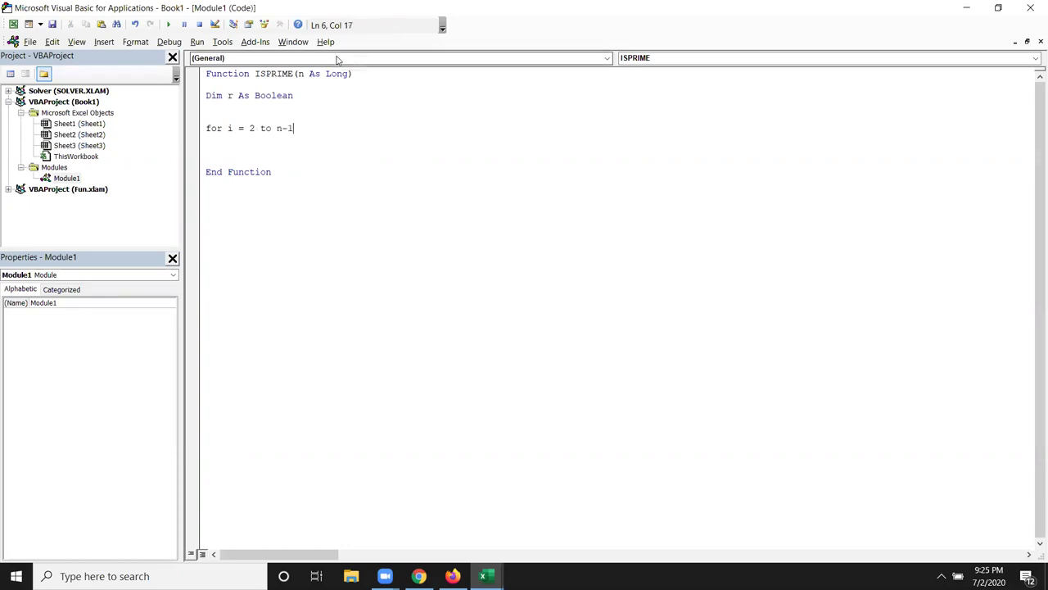
pyautogui.press('Return')
pyautogui.press('Return')
pyautogui.write('if n mode ')
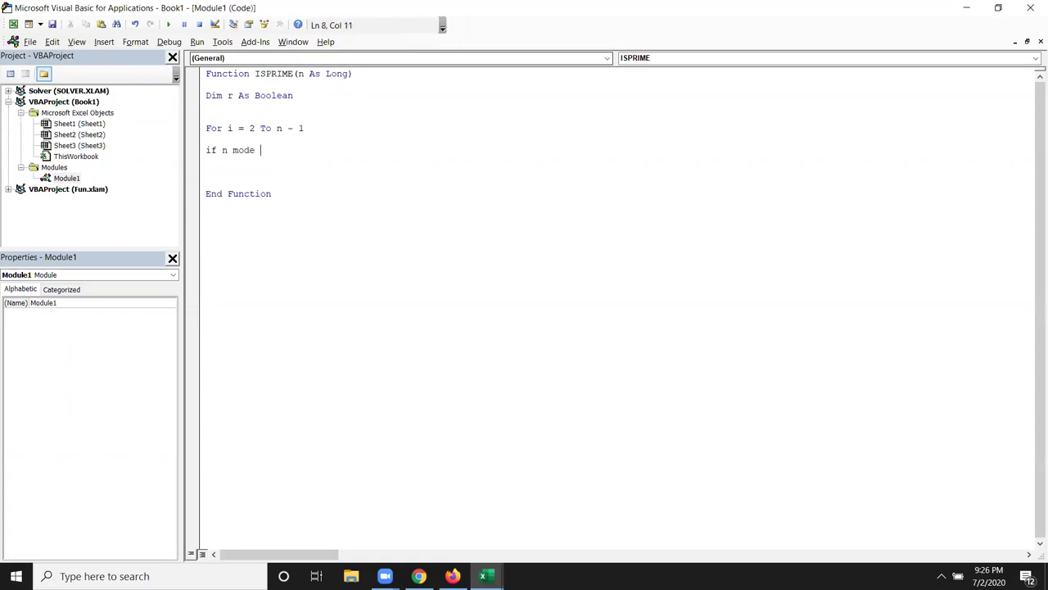
pyautogui.write('i =0 th')
pyautogui.write('en')
# Dismiss the compile error and correct 'mode' to 'Mod' in the If test
pyautogui.press('Return')
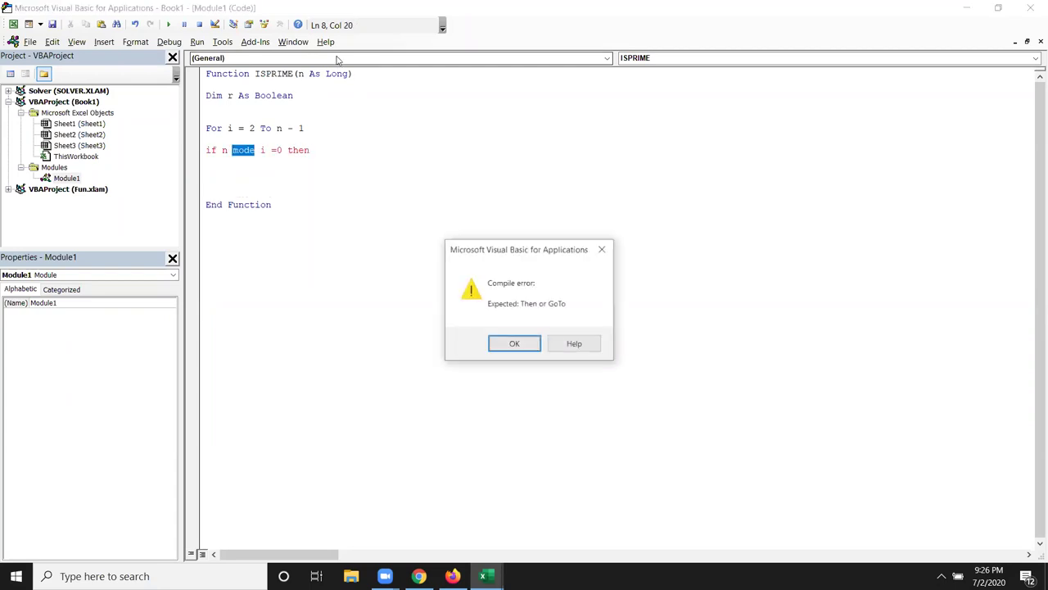
pyautogui.press('Return')
pyautogui.press('Left')
pyautogui.press('Right')
pyautogui.press('Right')
pyautogui.press('Delete')
# Write r = False and Exit Function lines below the If test
pyautogui.click(206, 161)
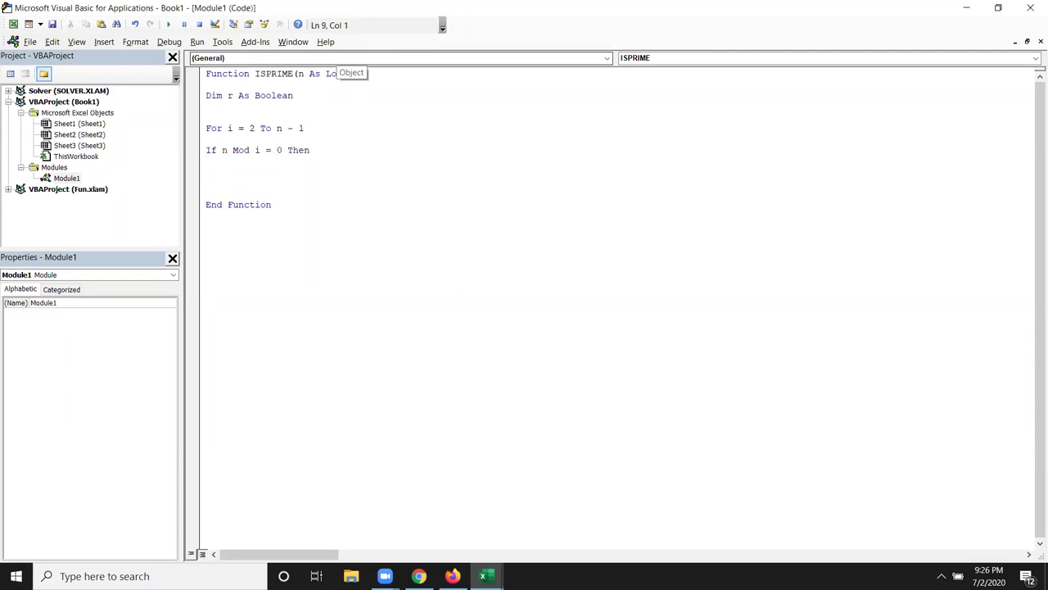
pyautogui.write('r=F')
pyautogui.press('Tab')
pyautogui.press('Return')
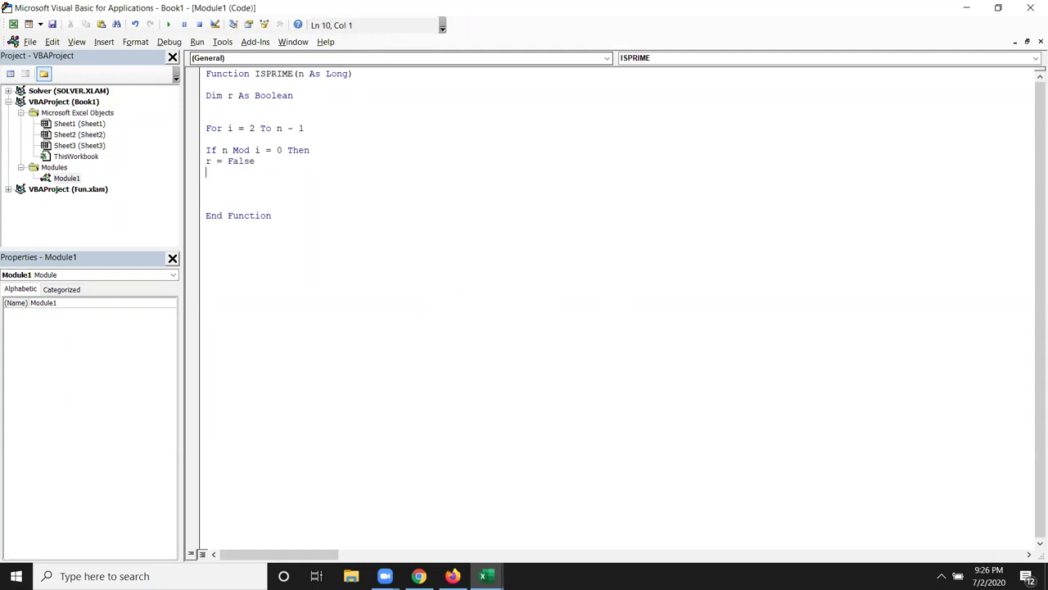
pyautogui.write('end')
pyautogui.press('BackSpace')
pyautogui.press('BackSpace')
pyautogui.press('BackSpace')
pyautogui.press('BackSpace')
pyautogui.write('exit ')
pyautogui.write('func')
pyautogui.write('tion')
pyautogui.press('Return')
# Delete the r = False line, leaving a blank line above Exit Function
pyautogui.press('Up')
pyautogui.press('Up')
pyautogui.hotkey('shift', 'Down')
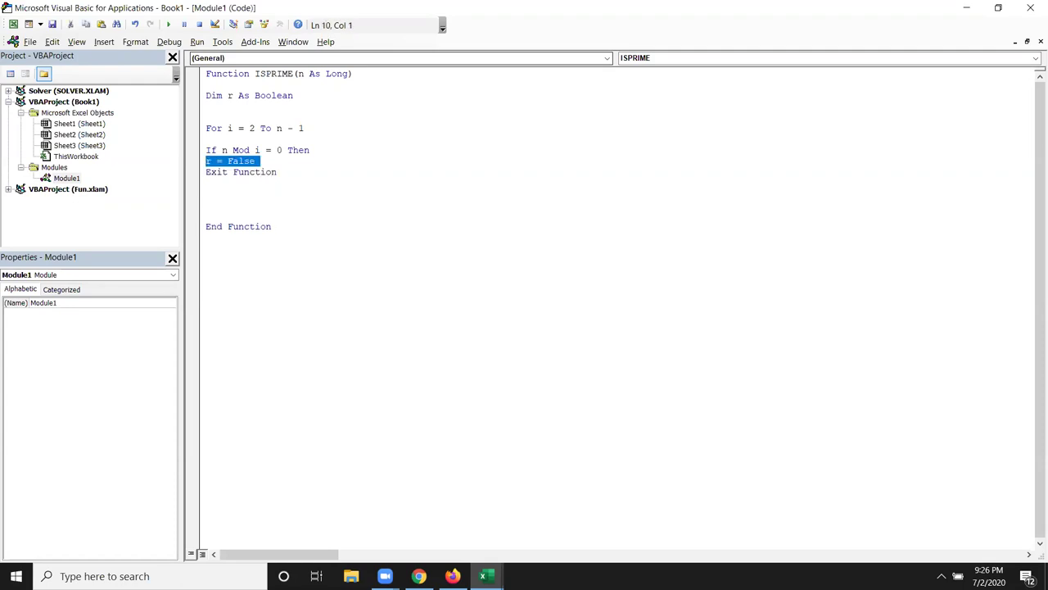
pyautogui.press('Delete')
pyautogui.press('Return')
pyautogui.press('Up')
# Make the header return As Boolean and write ISPRIME = False under the If test
pyautogui.click(388, 74)
pyautogui.write('as ')
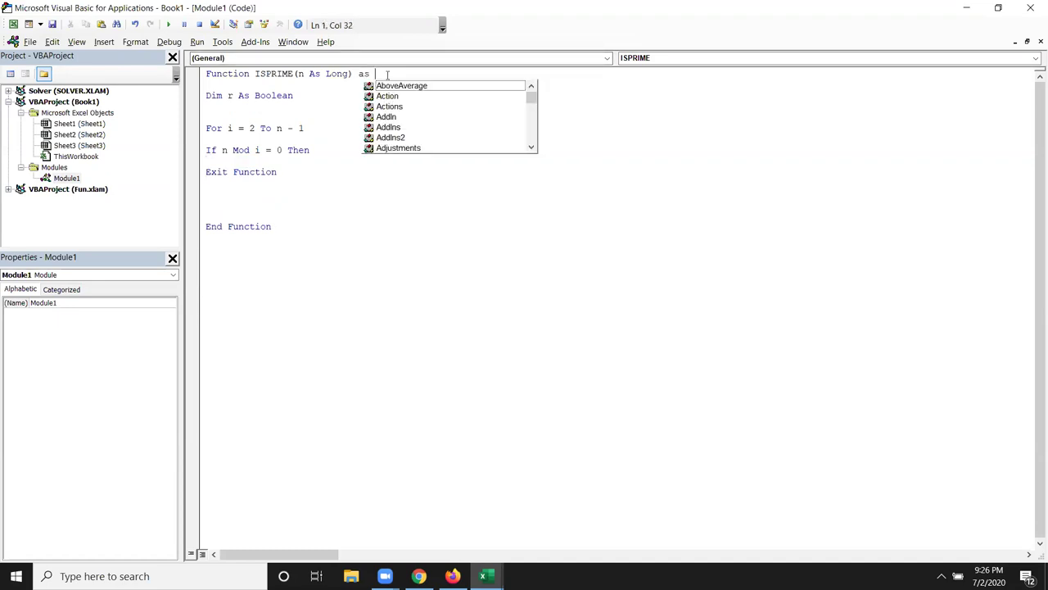
pyautogui.write('bo')
pyautogui.press('Tab')
pyautogui.press('Down')
pyautogui.press('Down')
pyautogui.press('Down')
pyautogui.press('Down')
pyautogui.press('Down')
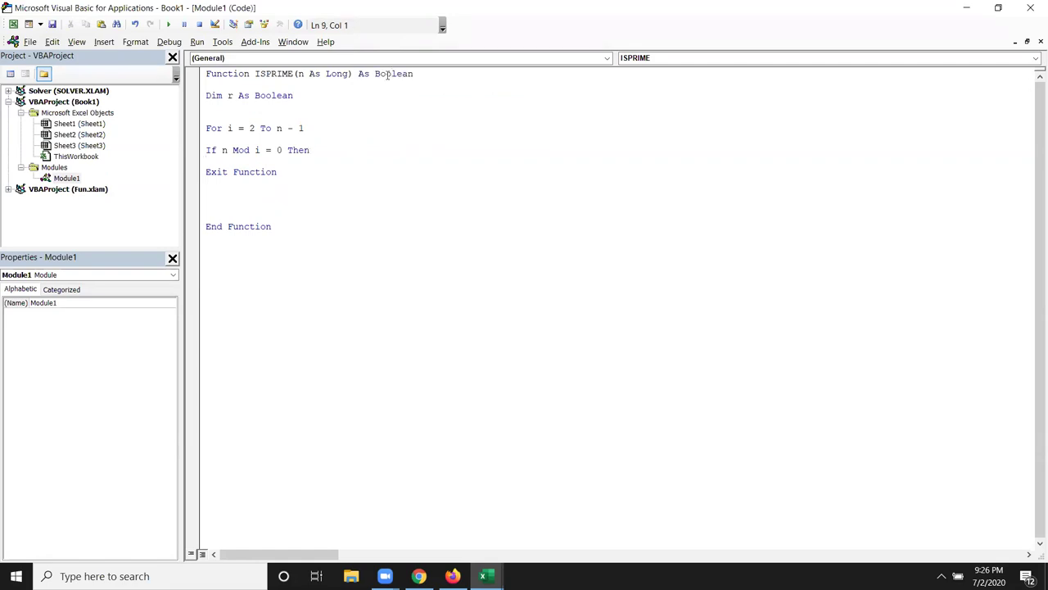
pyautogui.write('is')
pyautogui.write('prime=')
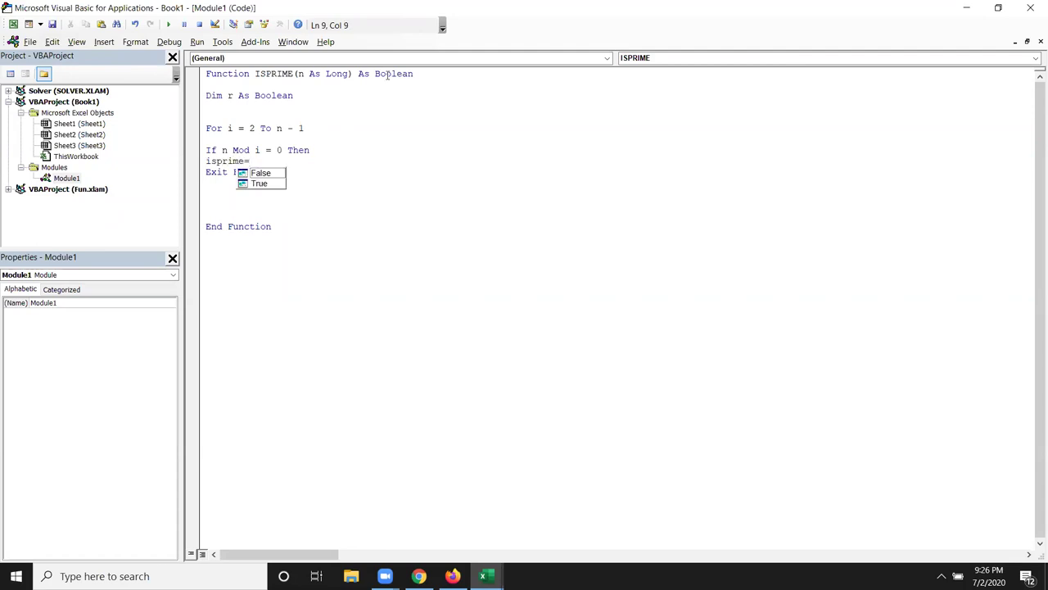
pyautogui.press('Return')
pyautogui.press('Up')
# Delete the unused Dim r As Boolean line and keep a single Exit Function line
pyautogui.click(206, 149)
pyautogui.hotkey('shift', 'Down')
pyautogui.press('Delete')
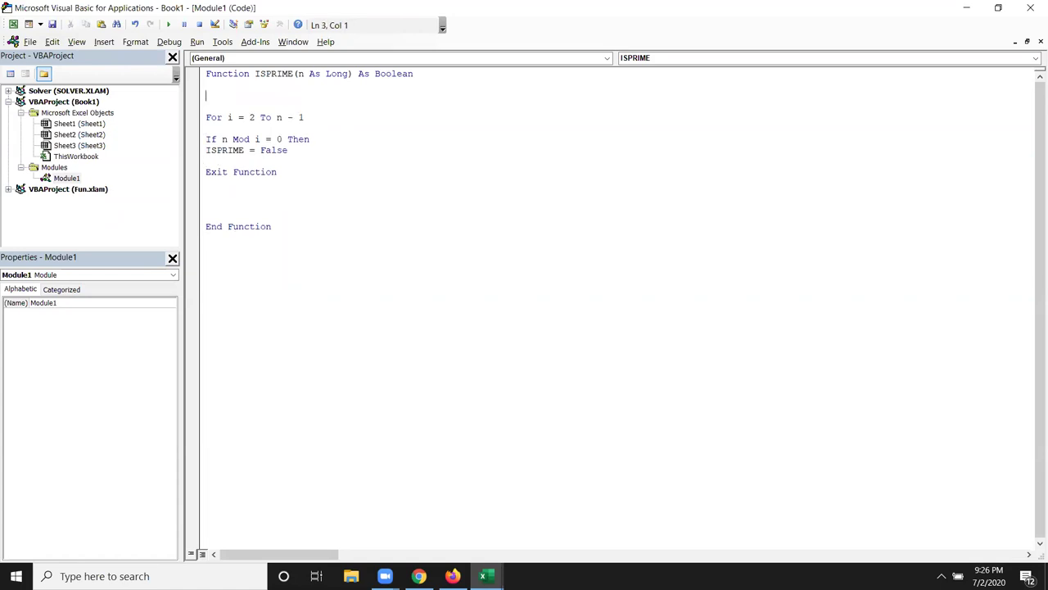
pyautogui.click(205, 161)
pyautogui.write('exitfunction')
pyautogui.press('Return')
pyautogui.click(206, 161)
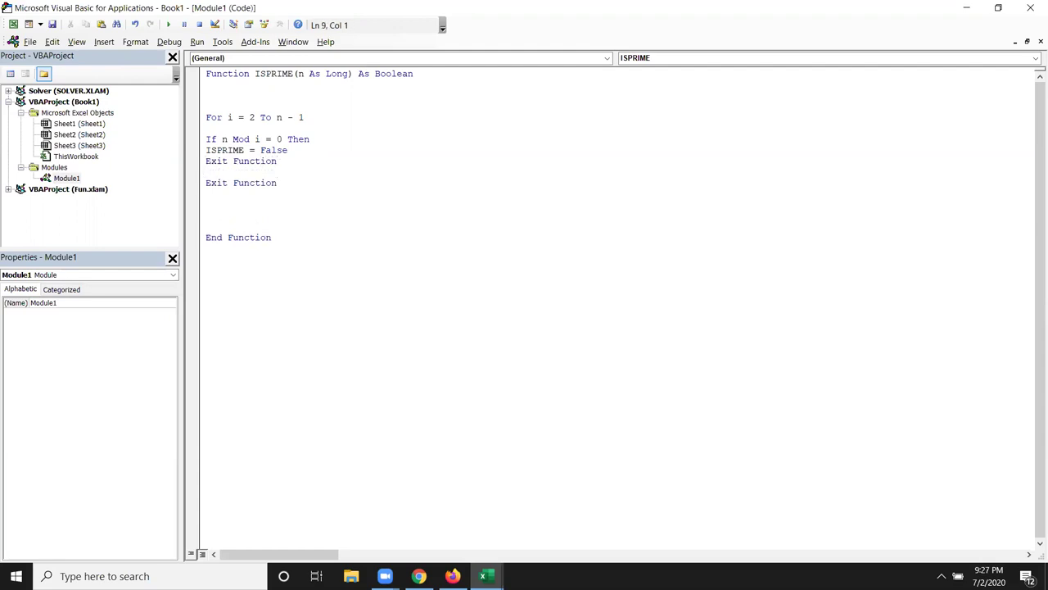
pyautogui.hotkey('shift', 'Down')
pyautogui.press('Delete')
# Close the If block with End If and the loop with Next i
pyautogui.press('Down')
pyautogui.press('Down')
pyautogui.write('end if')
pyautogui.press('Return')
pyautogui.press('Up')
pyautogui.press('Up')
pyautogui.press('Down')
pyautogui.press('Down')
pyautogui.press('Down')
pyautogui.write('next i')
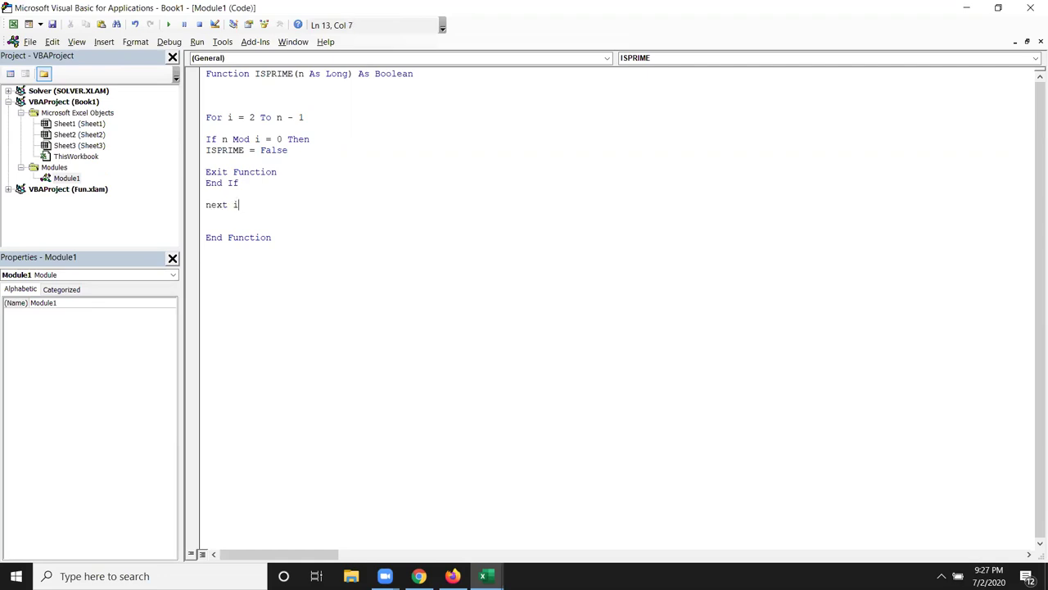
pyautogui.click(205, 161)
pyautogui.press('Delete')
pyautogui.press('Down')
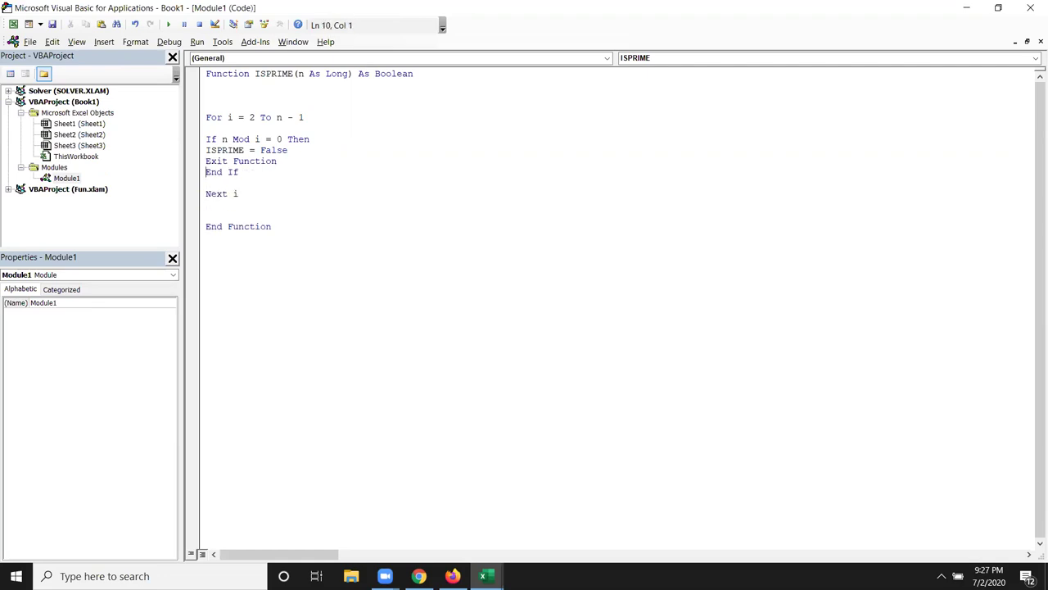
# Add ISPRIME = True after the loop, then switch back to the workbook
pyautogui.press('Down')
pyautogui.press('Down')
pyautogui.press('Down')
pyautogui.press('Return')
pyautogui.write('isprime=tr')
pyautogui.press('Tab')
pyautogui.press('Return')
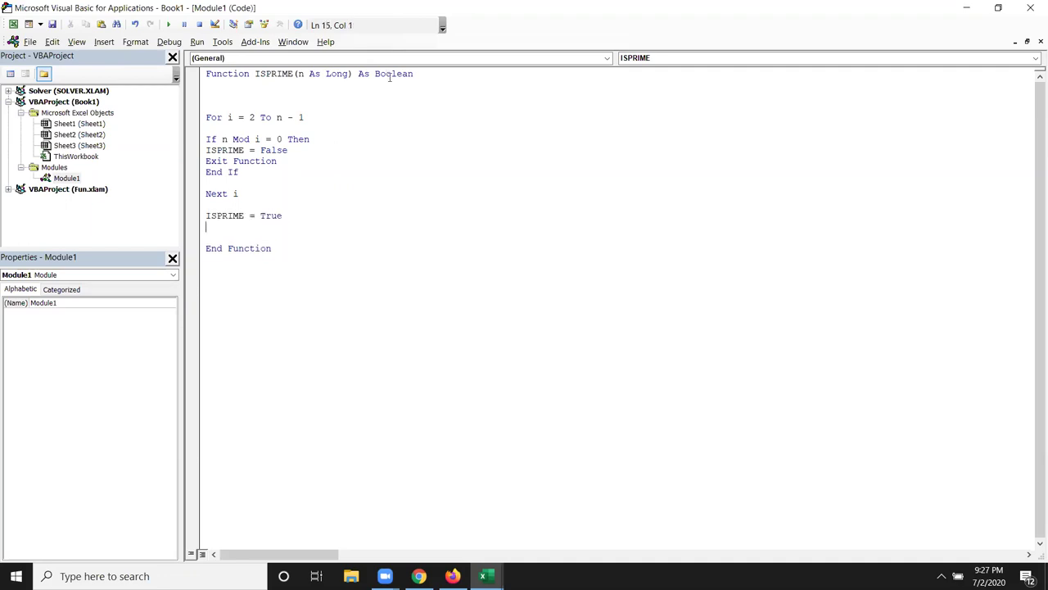
pyautogui.click(307, 172)
pyautogui.hotkey('alt', 'F11')
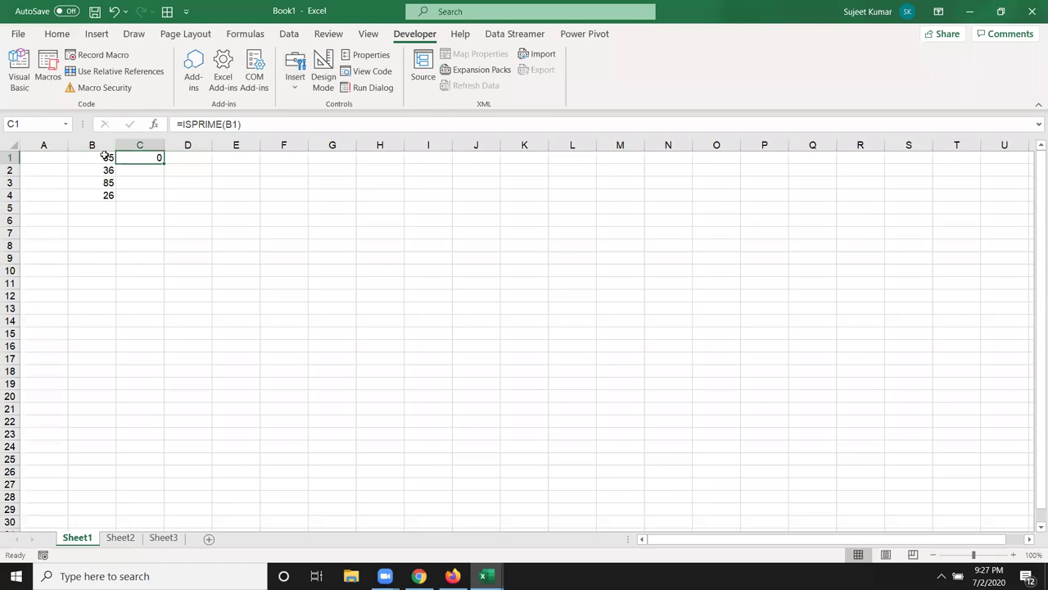
pyautogui.hotkey('alt', 'F11')
pyautogui.click(250, 117)
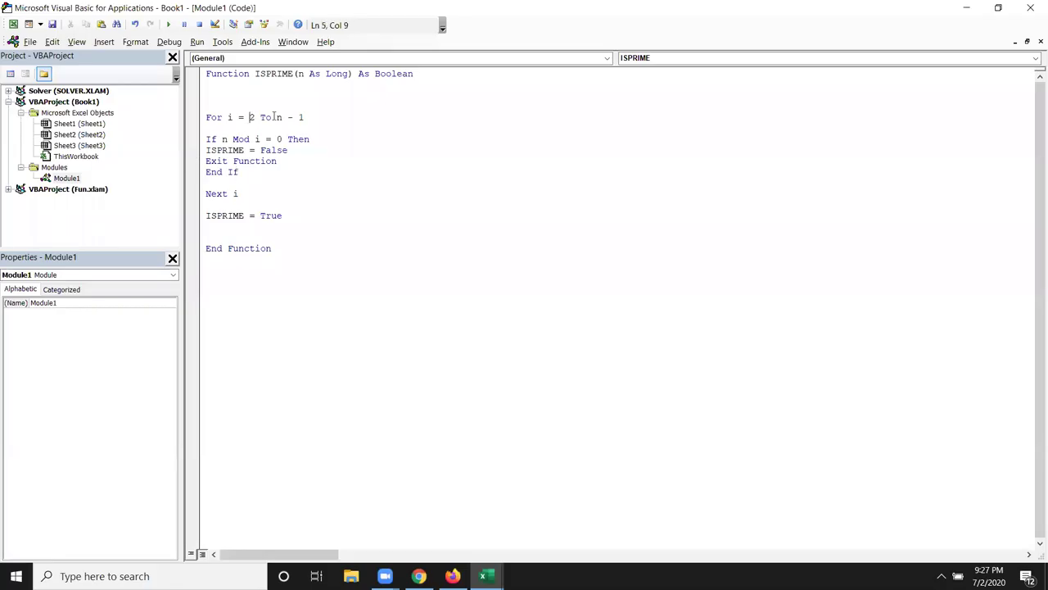
pyautogui.doubleClick(288, 117)
pyautogui.click(221, 144)
pyautogui.doubleClick(241, 145)
pyautogui.doubleClick(278, 139)
pyautogui.moveTo(288, 150)
pyautogui.mouseDown()
pyautogui.moveTo(193, 144)
pyautogui.moveTo(193, 157)
pyautogui.mouseUp()
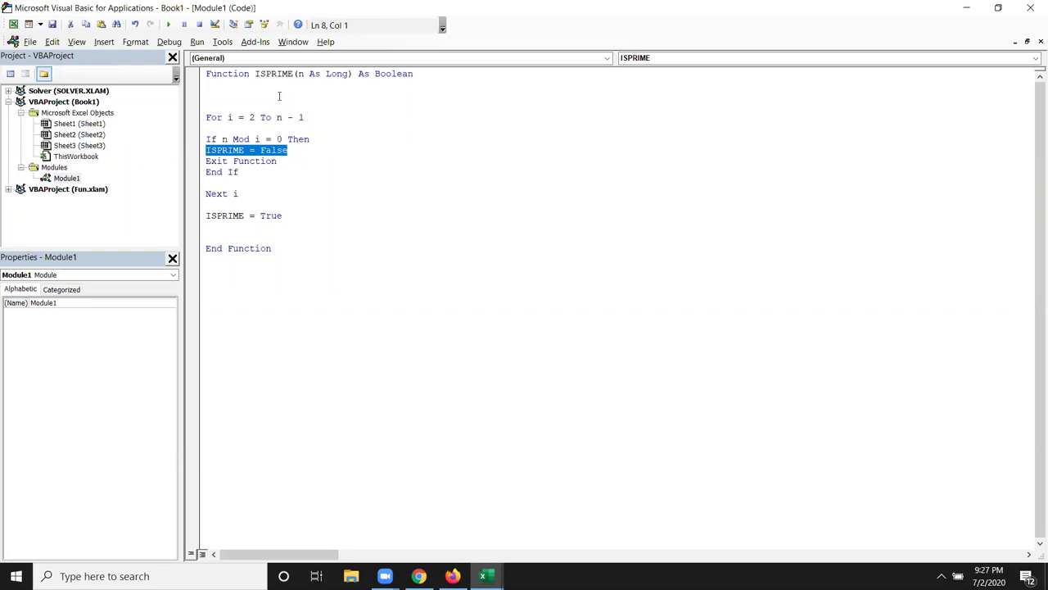
pyautogui.doubleClick(254, 162)
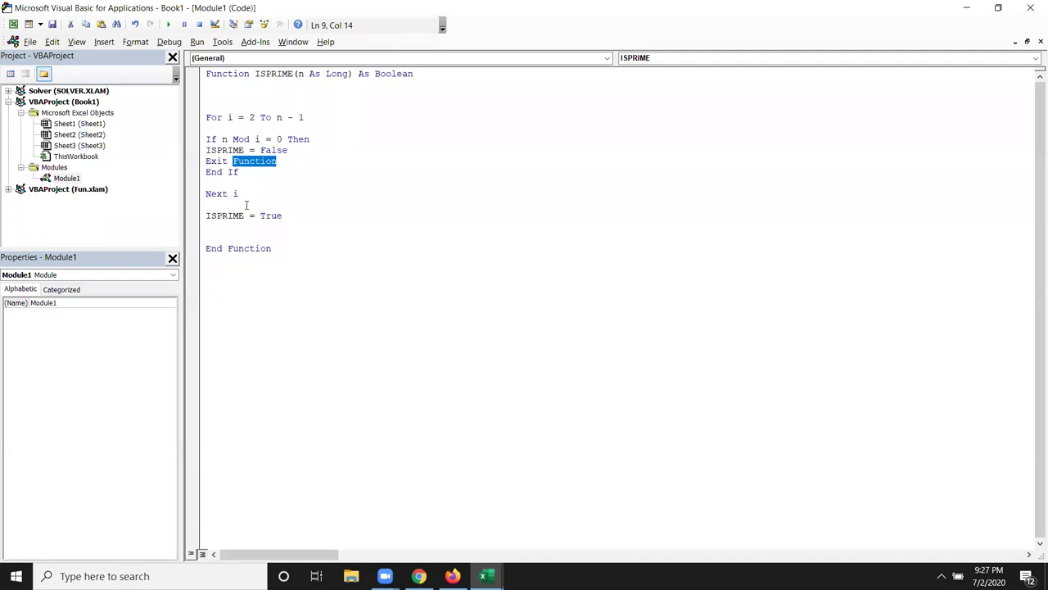
pyautogui.moveTo(282, 215)
pyautogui.mouseDown()
pyautogui.moveTo(210, 205)
pyautogui.moveTo(196, 120)
pyautogui.mouseUp()
pyautogui.press('Left')
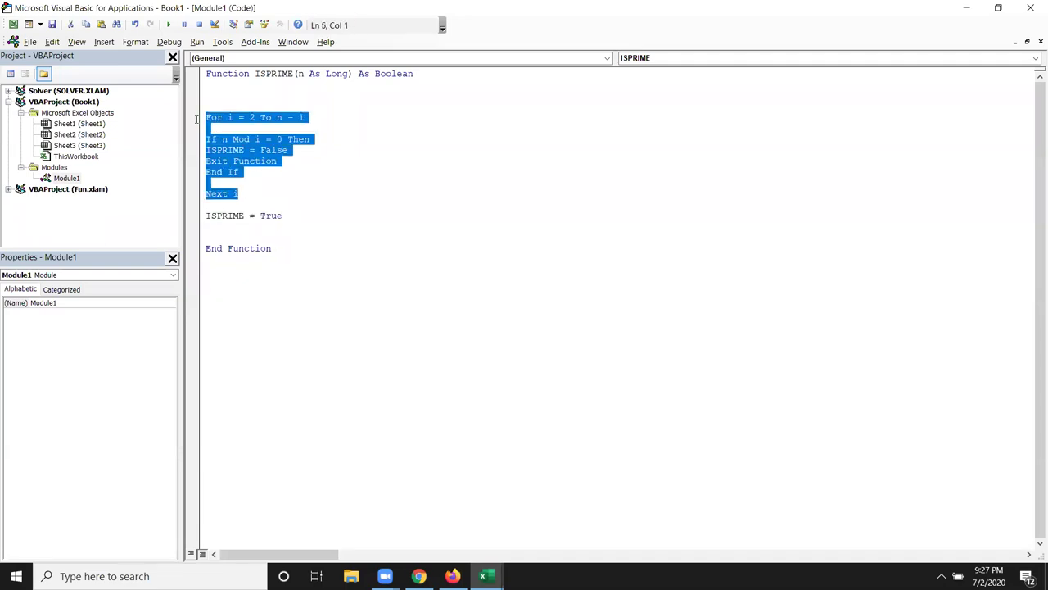
pyautogui.moveTo(282, 216); pyautogui.dragTo(201, 215)
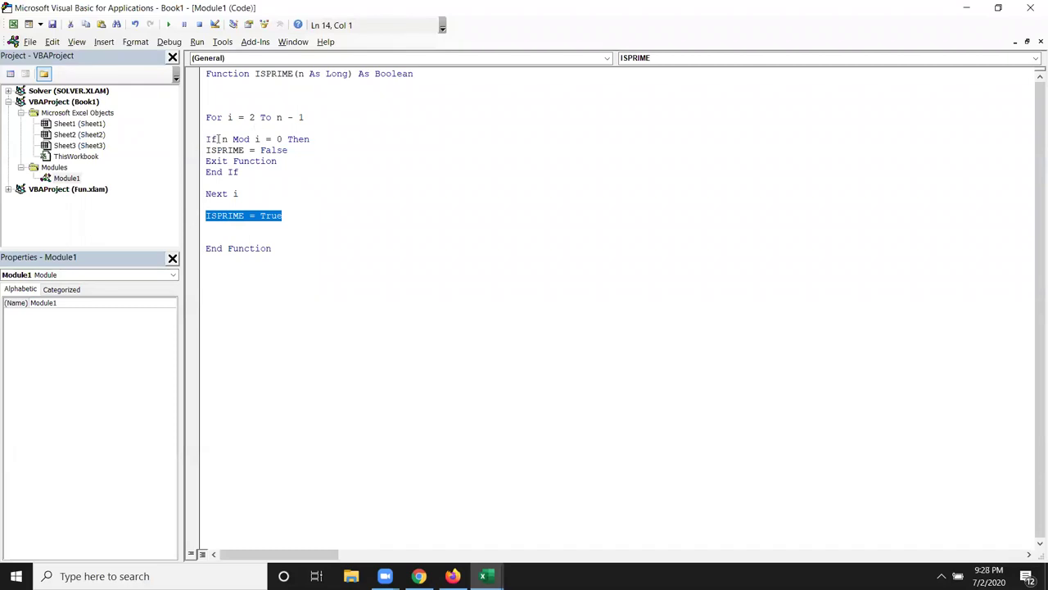
pyautogui.moveTo(216, 140); pyautogui.dragTo(287, 139)
pyautogui.moveTo(290, 217); pyautogui.dragTo(199, 225)
pyautogui.click(278, 209)
pyautogui.click(211, 74)
pyautogui.moveTo(214, 76); pyautogui.dragTo(243, 190)
pyautogui.click(320, 199)
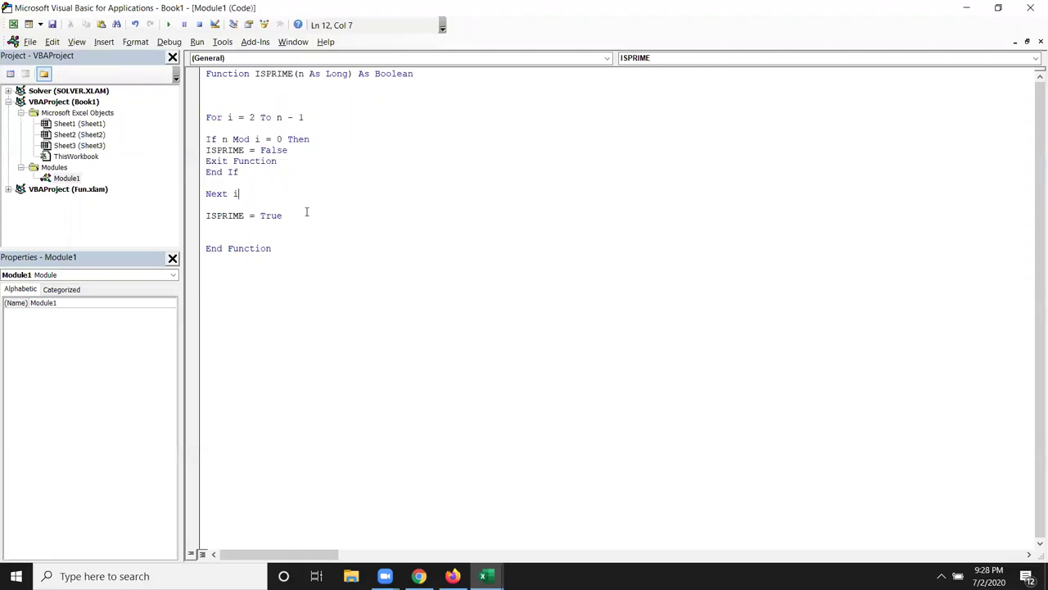
pyautogui.moveTo(306, 213); pyautogui.dragTo(207, 216)
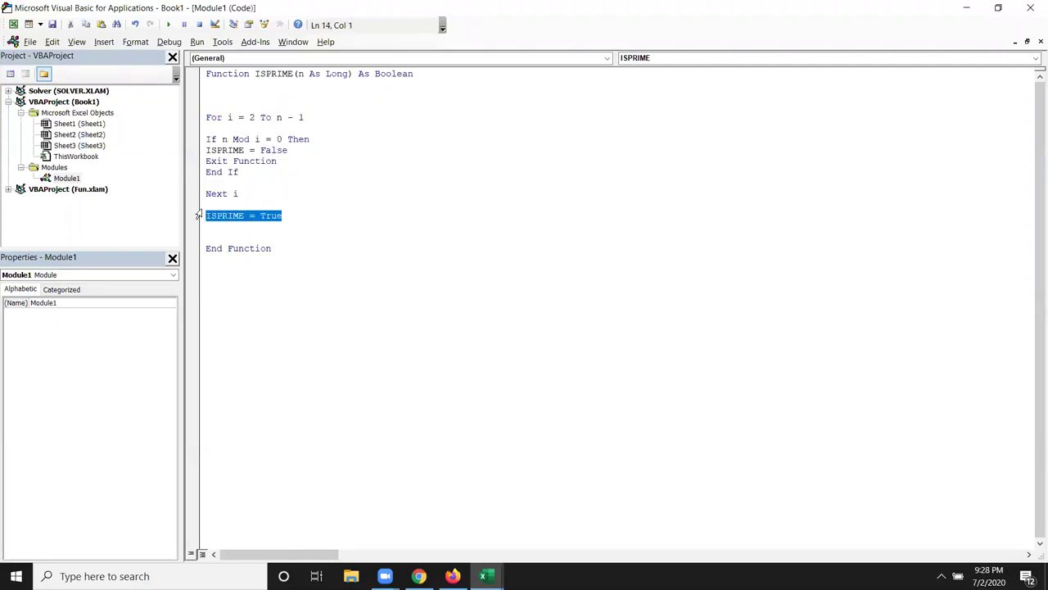
pyautogui.doubleClick(267, 77)
pyautogui.doubleClick(279, 216)
pyautogui.hotkey('alt', 'F11')
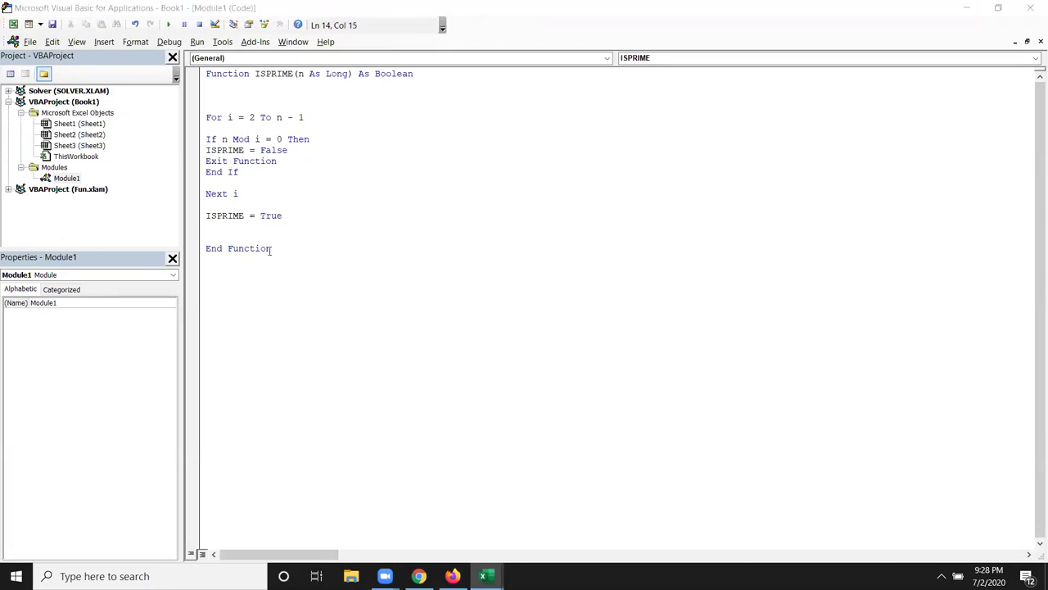
# Recalculate the ISPRIME formula in C1 and fill it down to C4
pyautogui.doubleClick(138, 157)
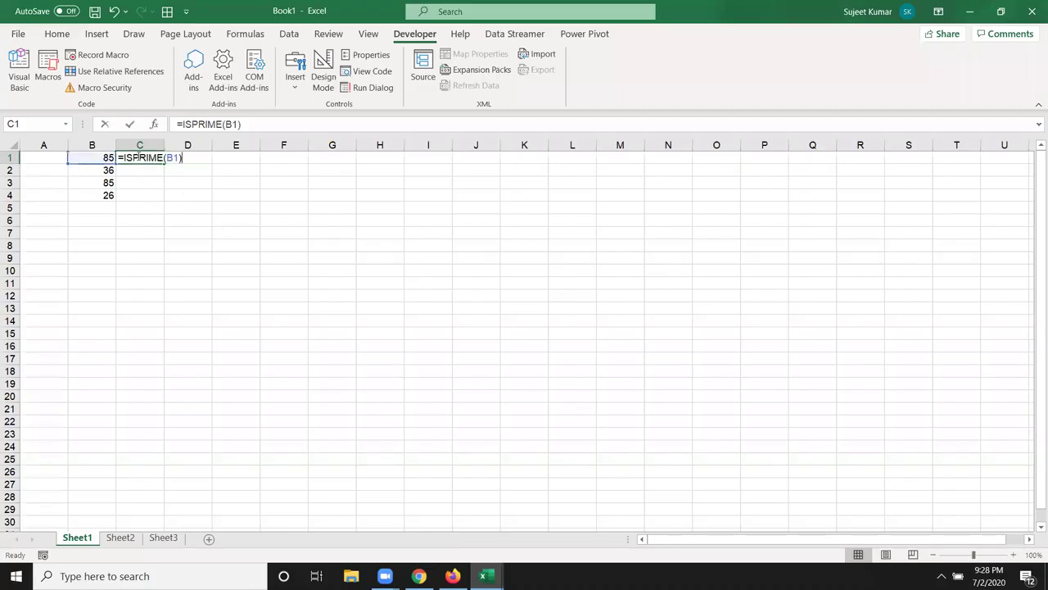
pyautogui.press('Return')
pyautogui.click(138, 156)
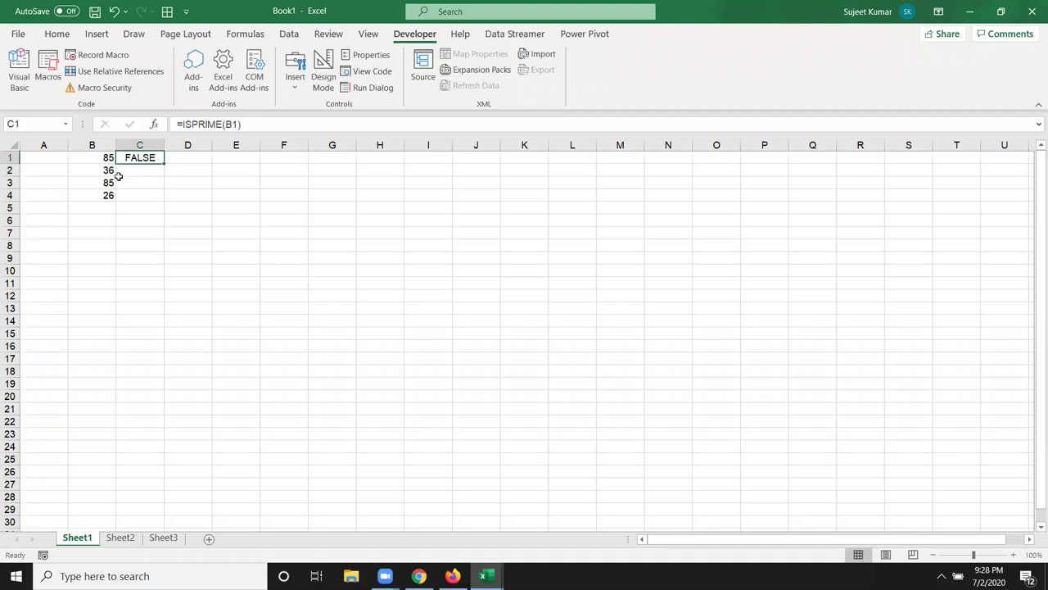
pyautogui.doubleClick(164, 162)
# Replace B3 with 13 and B2 with 23, both flagged TRUE
pyautogui.click(87, 187)
pyautogui.write('13')
pyautogui.press('Return')
pyautogui.press('Up')
pyautogui.press('Up')
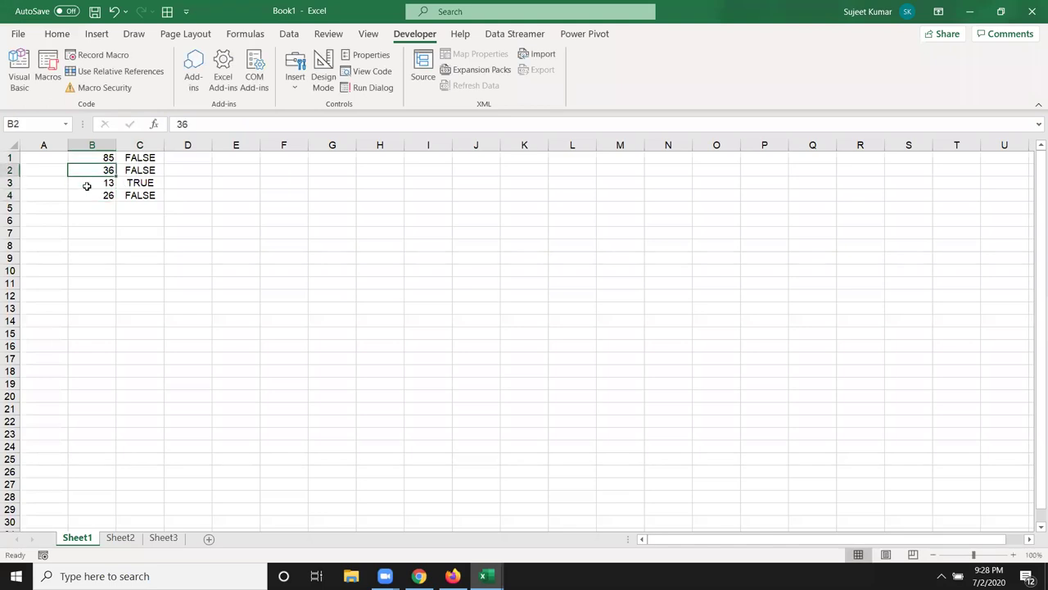
pyautogui.write('2')
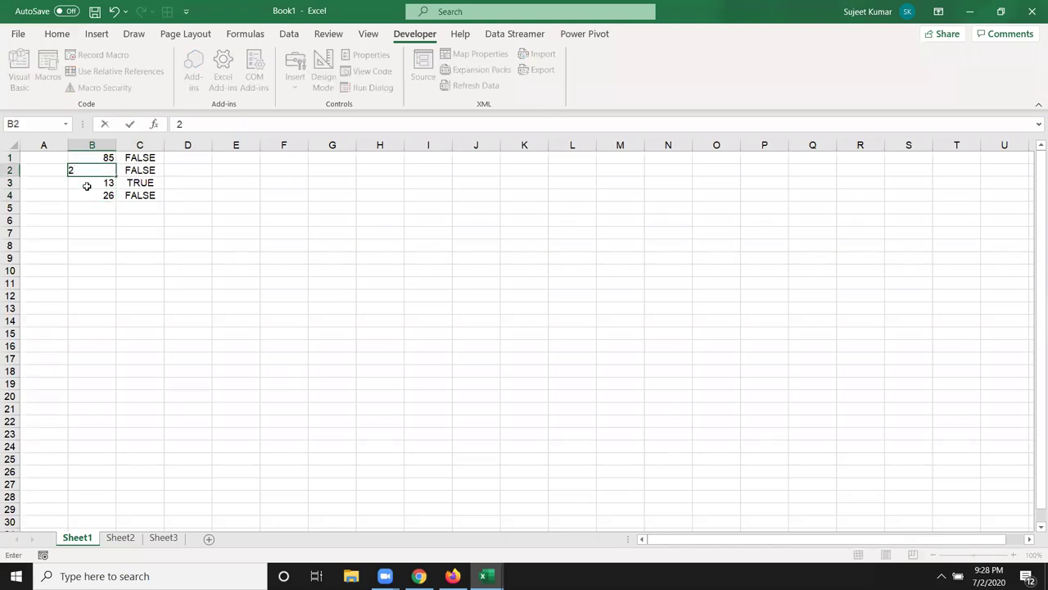
pyautogui.write('3')
pyautogui.press('Return')
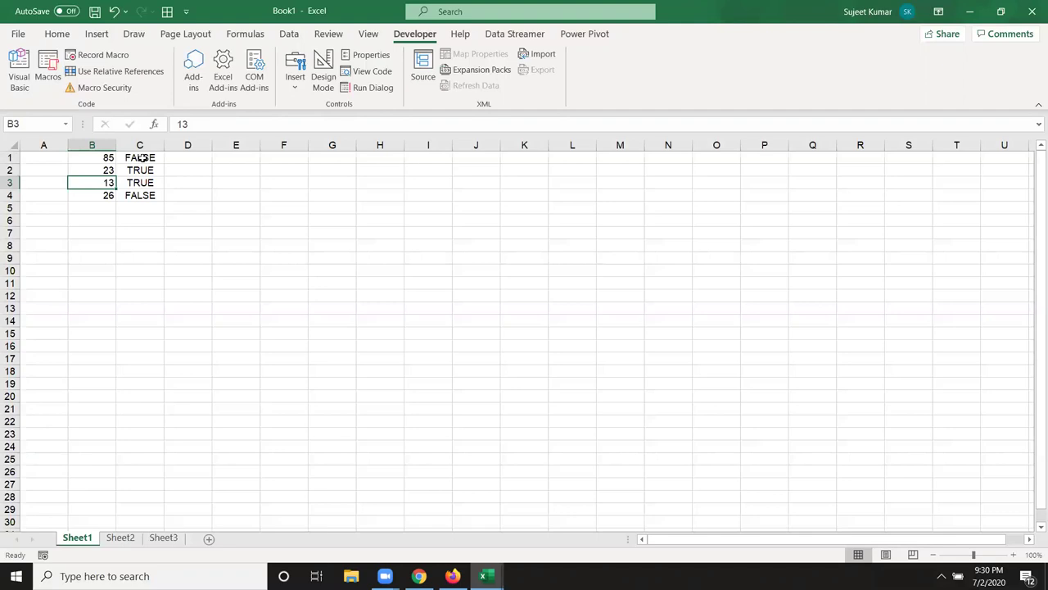
pyautogui.hotkey('alt', 'F11')
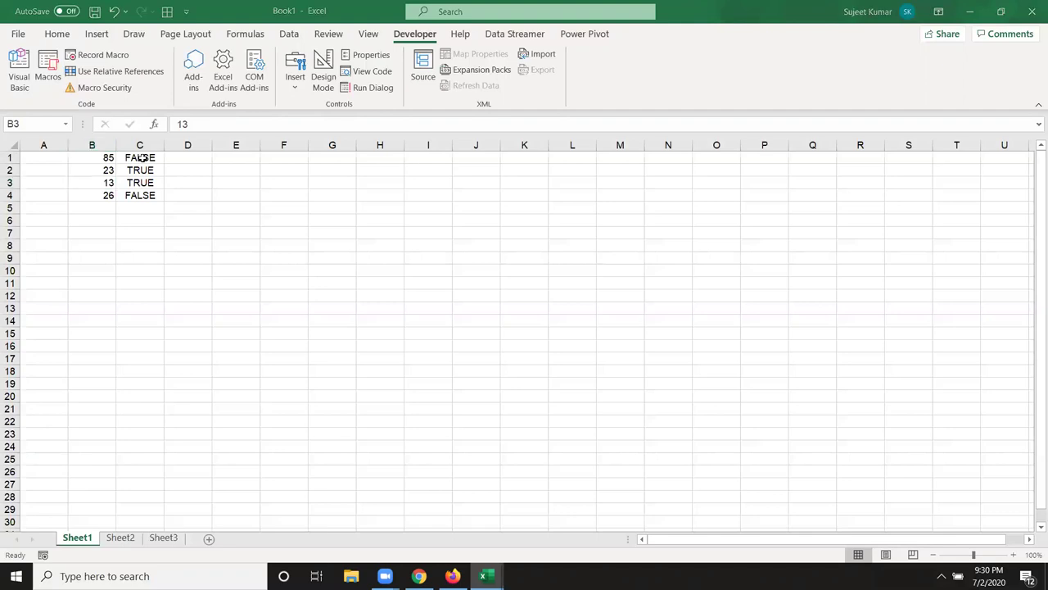